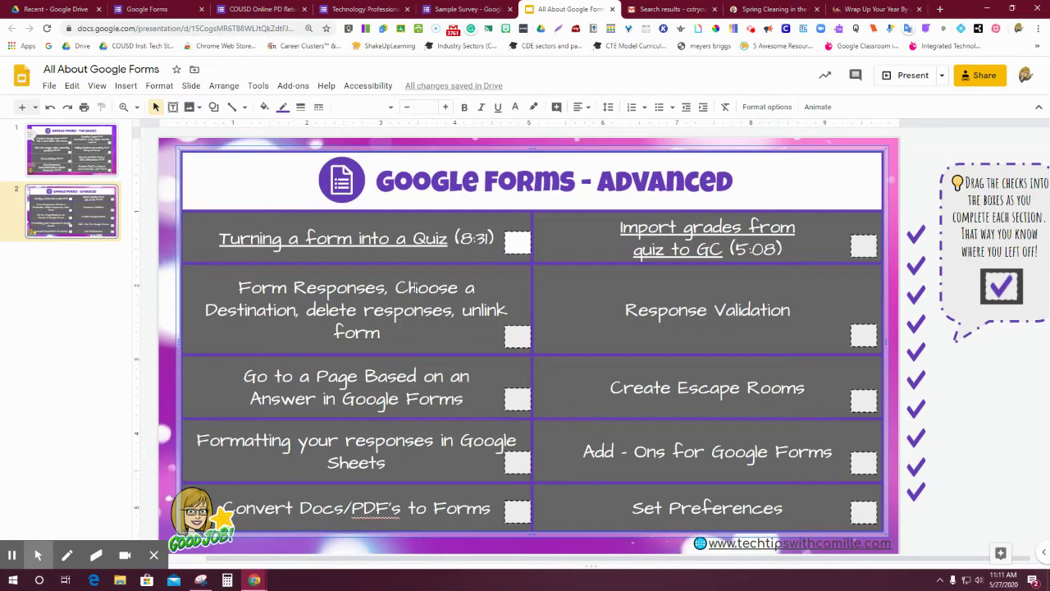
# - Review the Sample Survey's 4-response summary, then switch to Google Drive's Recent files
pyautogui.click(464, 10)
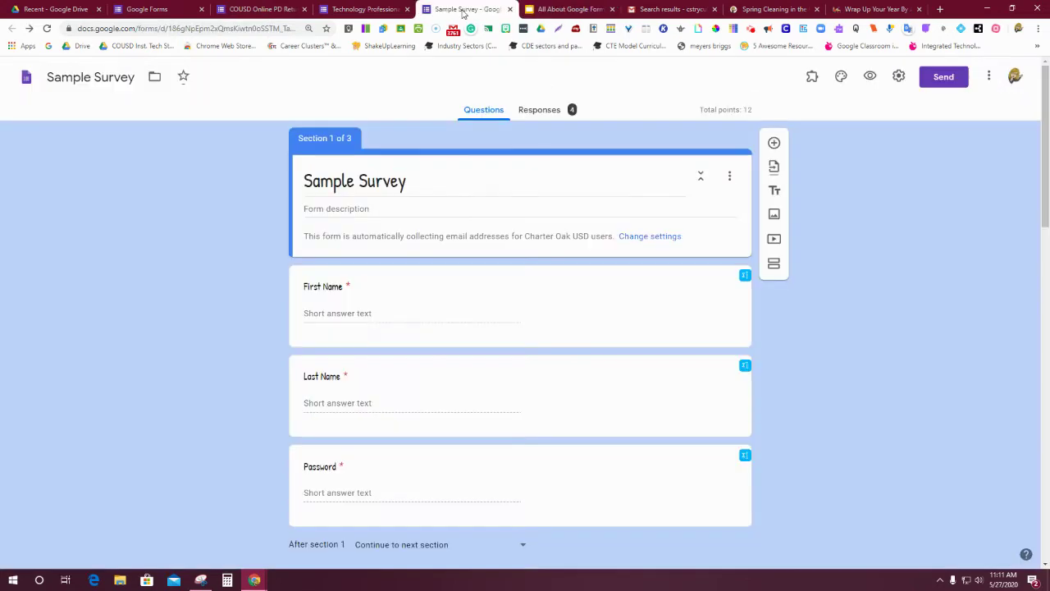
pyautogui.click(546, 115)
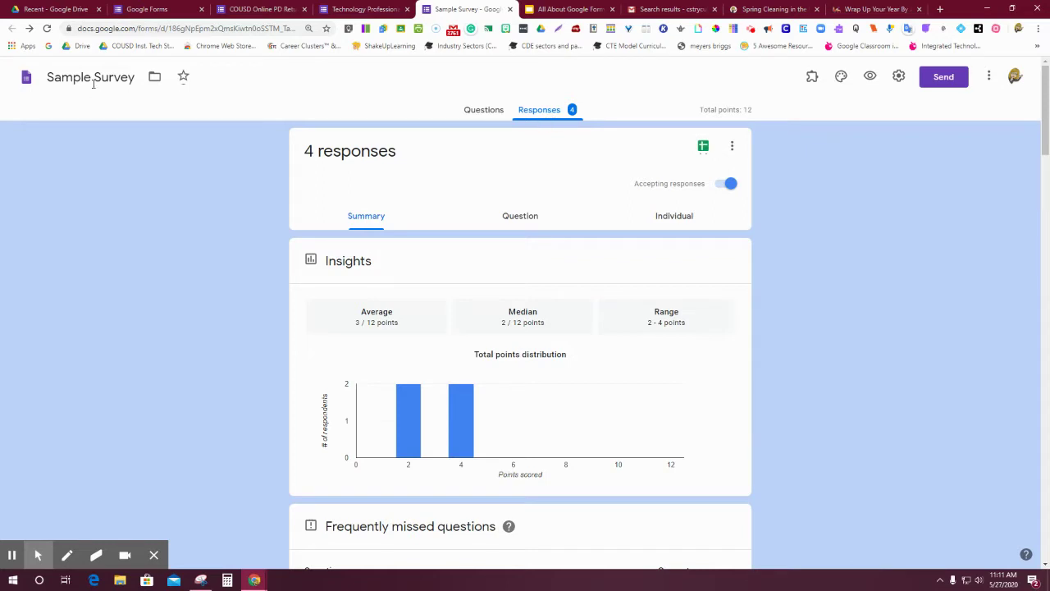
pyautogui.click(56, 12)
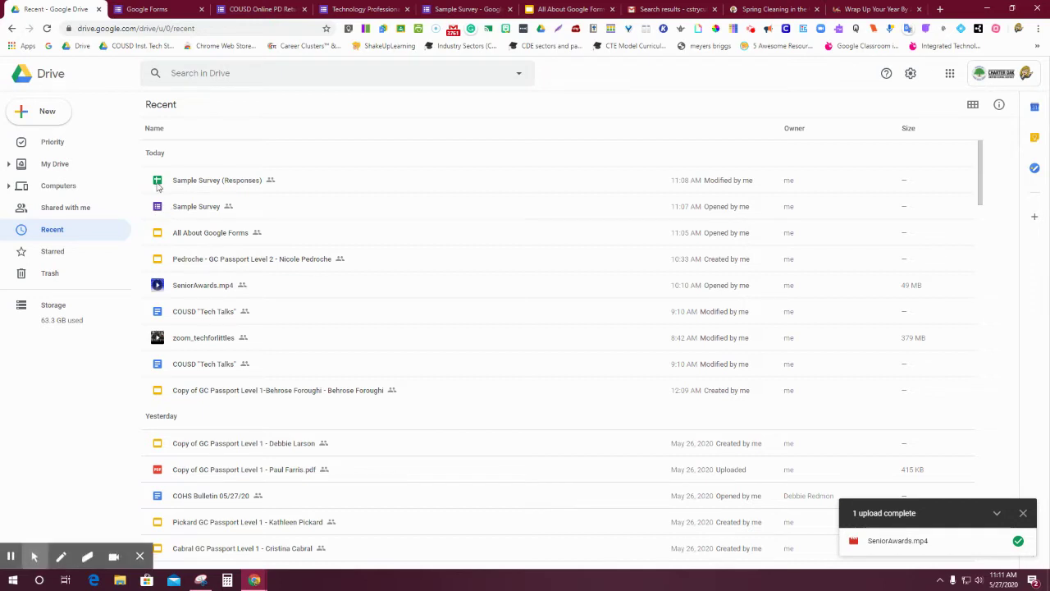
# - Return to the Sample Survey form's Responses page showing 4 responses
pyautogui.click(447, 13)
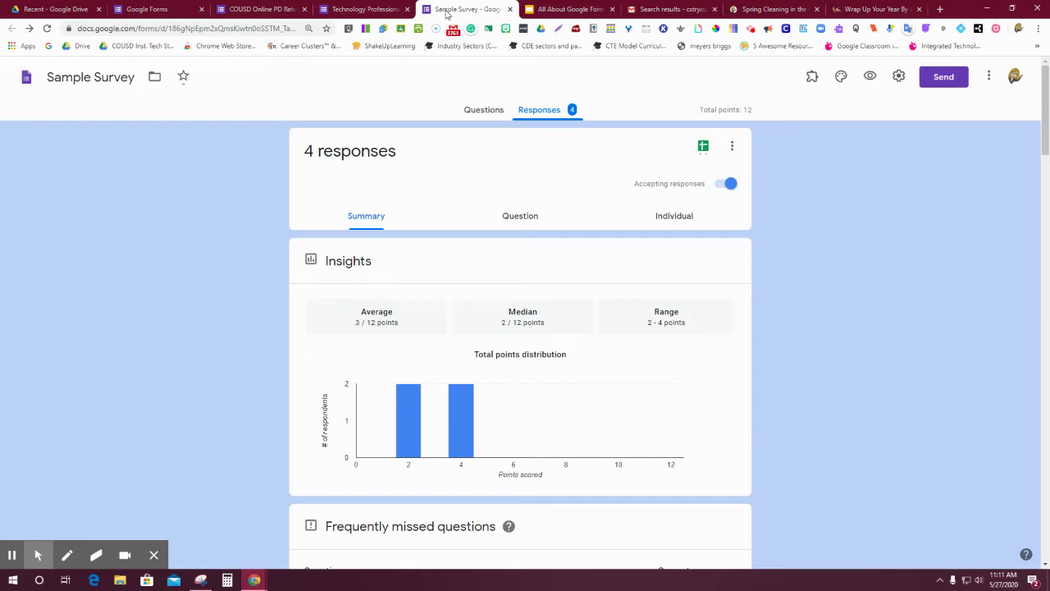
pyautogui.click(991, 80)
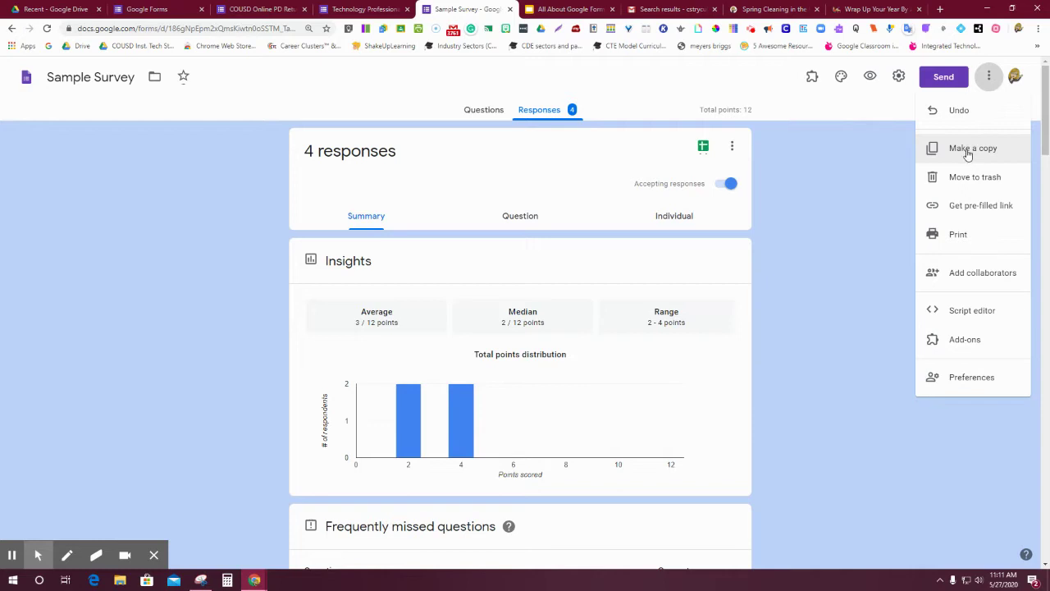
pyautogui.click(889, 160)
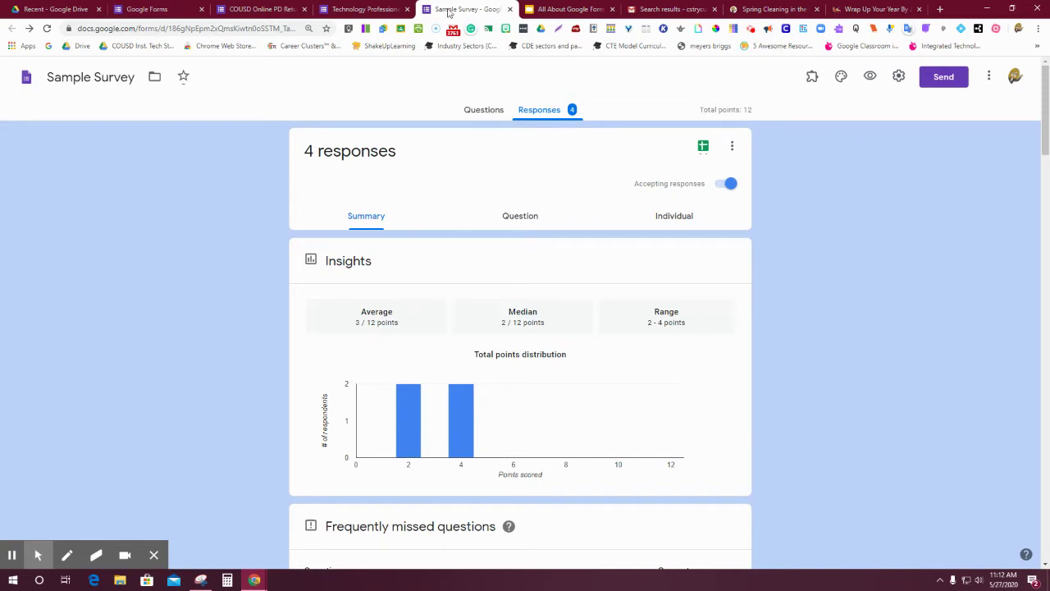
pyautogui.click(49, 9)
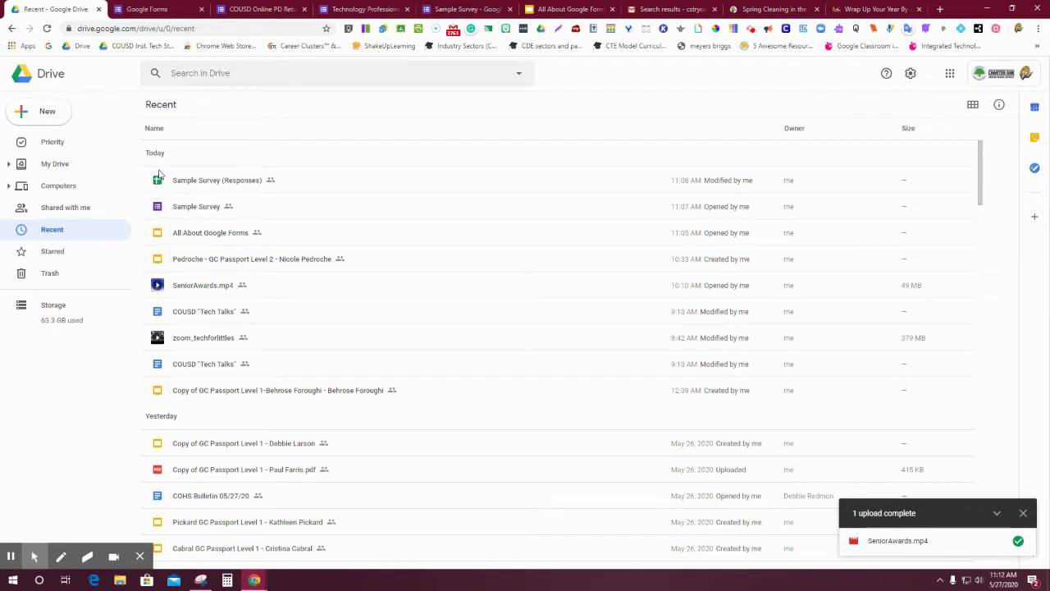
pyautogui.click(452, 12)
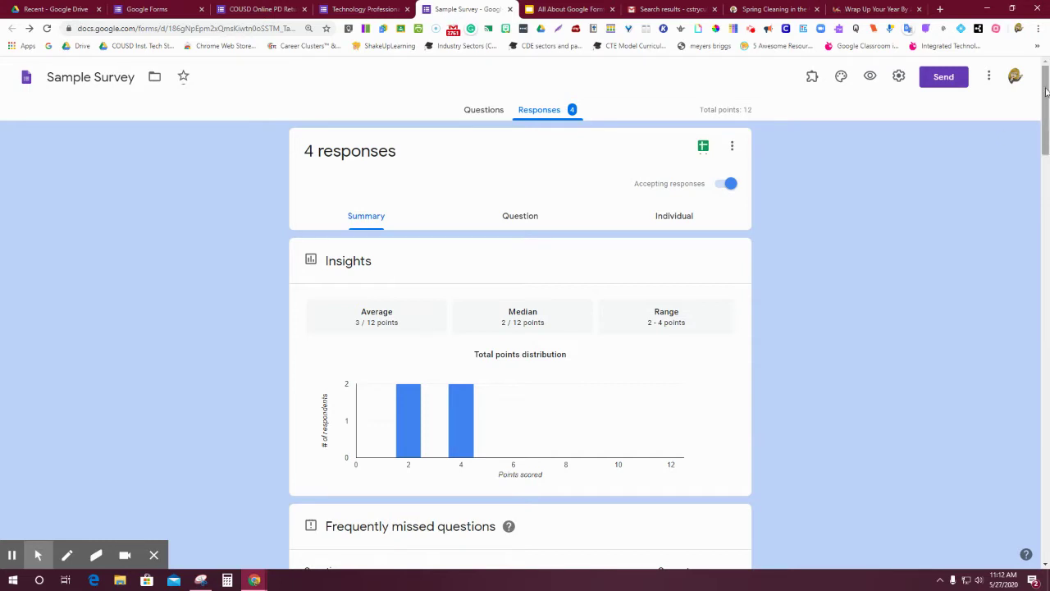
pyautogui.click(989, 82)
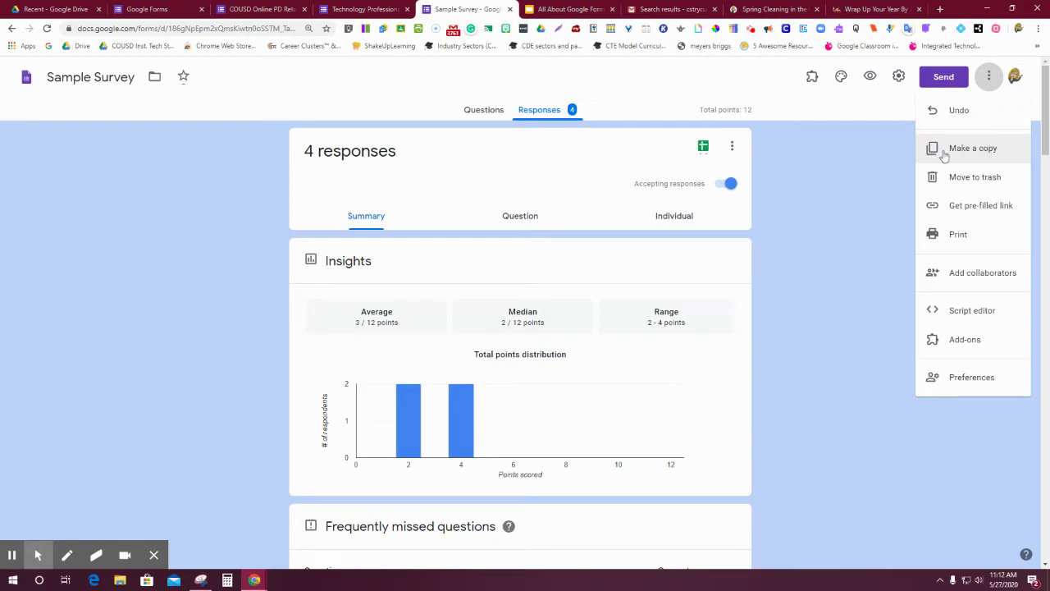
pyautogui.click(890, 151)
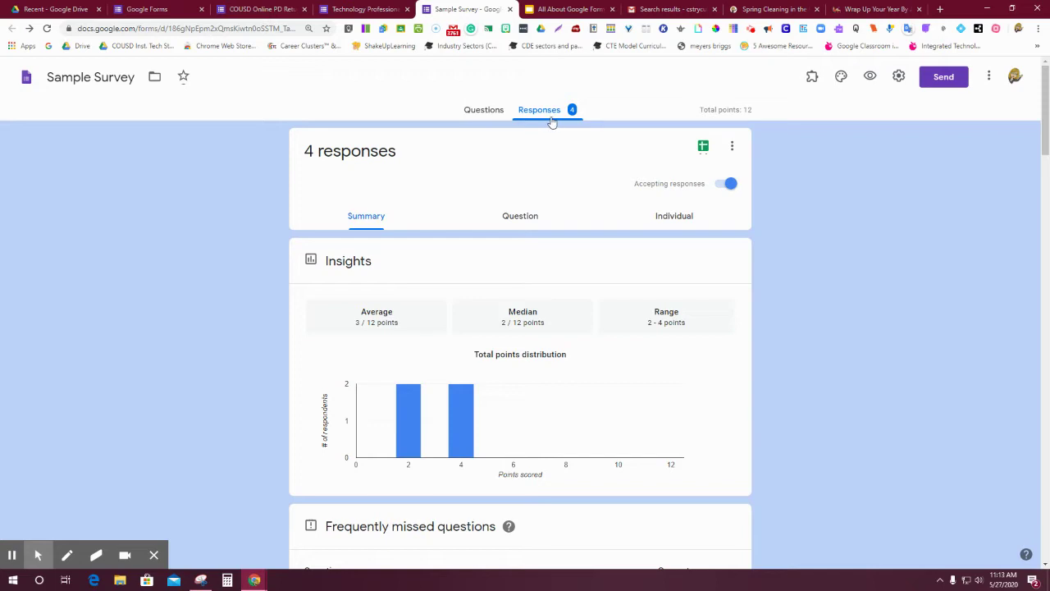
# - Unlink the Sample Survey form from its responses spreadsheet, keeping all 4 responses
pyautogui.click(704, 148)
pyautogui.click(732, 148)
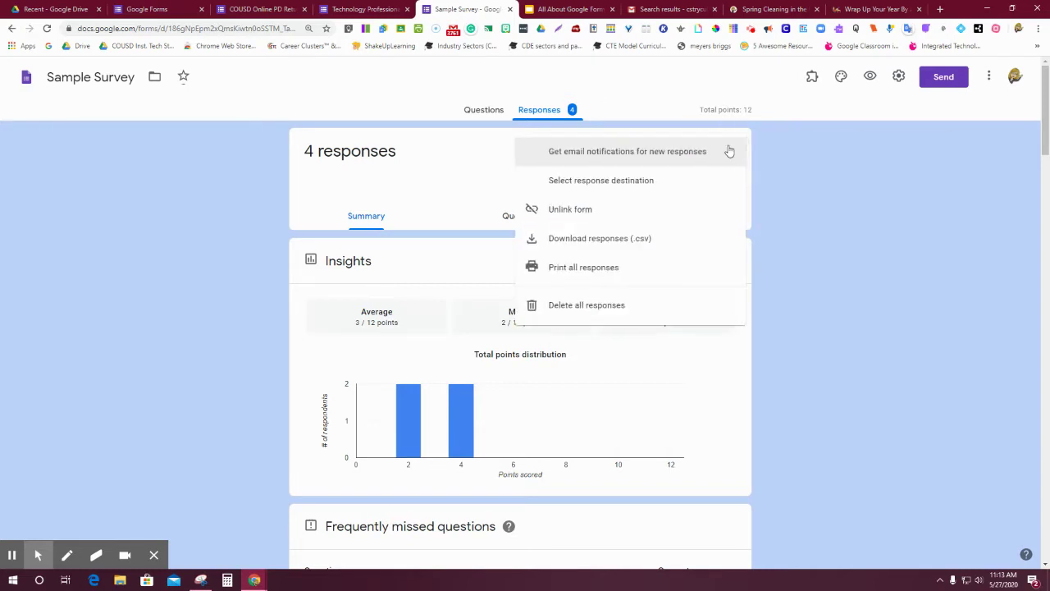
pyautogui.click(628, 209)
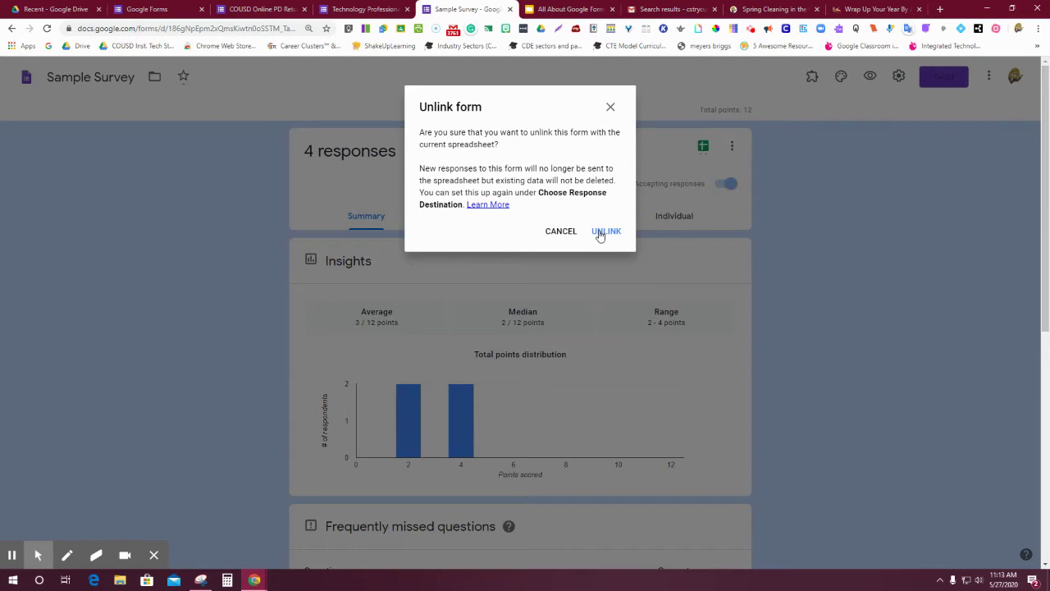
pyautogui.click(600, 232)
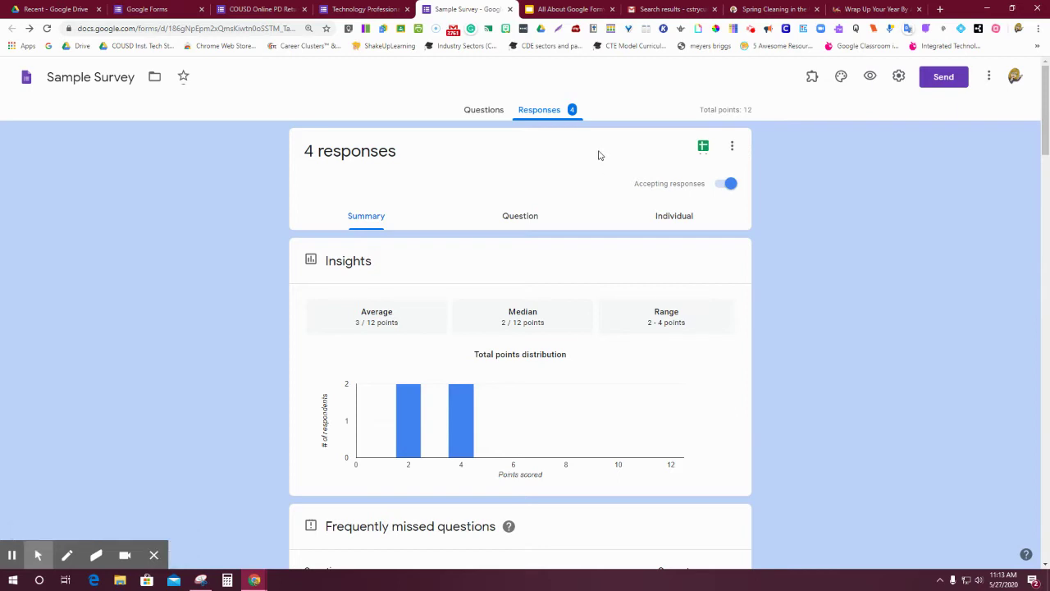
# - Open the Sample Survey (Responses) spreadsheet from Drive's Recent list
pyautogui.click(56, 10)
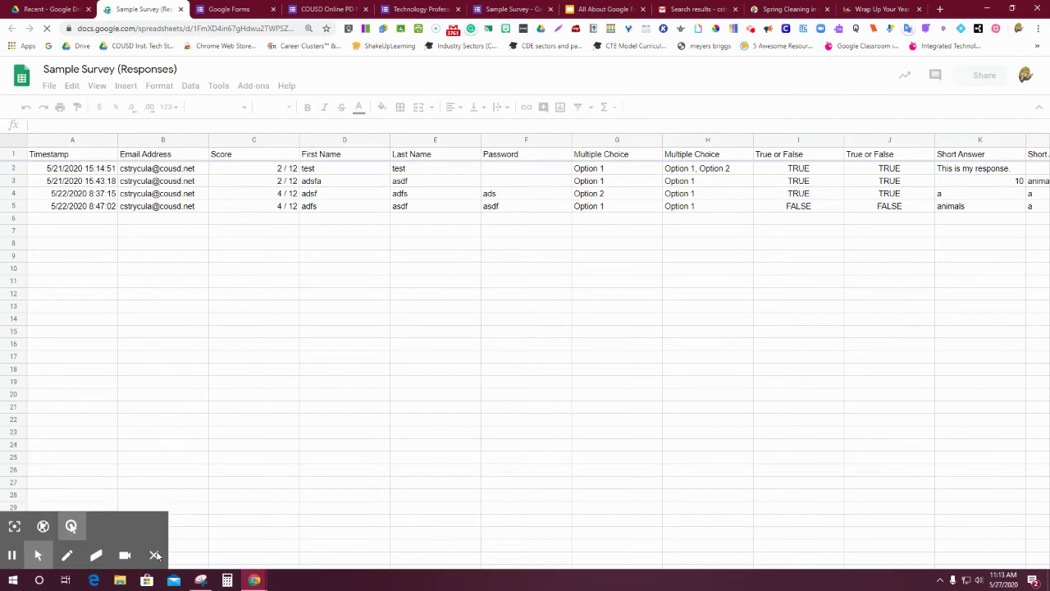
pyautogui.moveTo(156, 557)
pyautogui.click(307, 457)
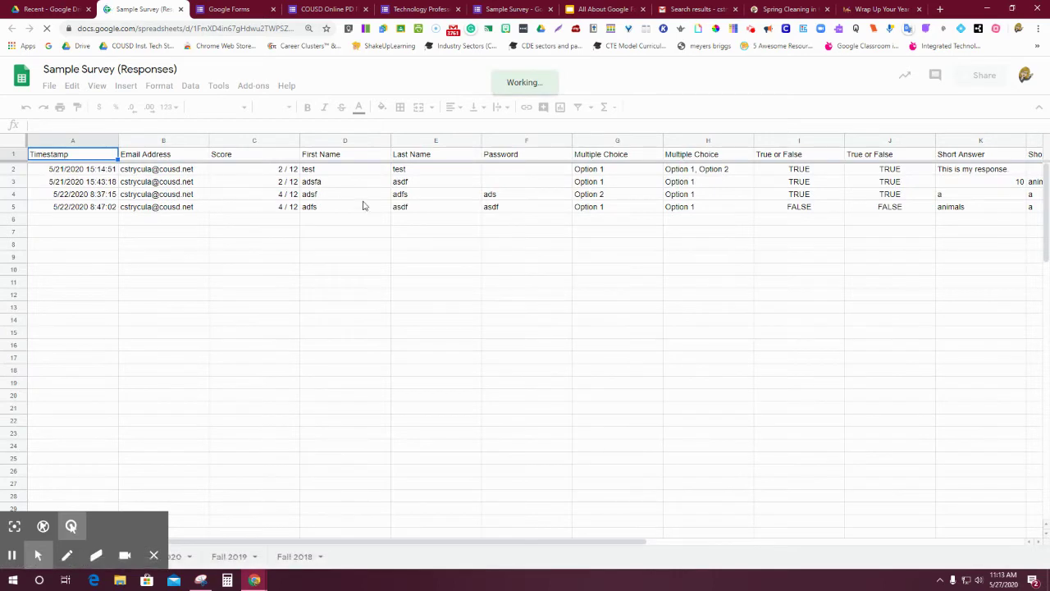
# - Check the Fall 2018, Fall 2019 and Fall 2020 sheets, then return to Fall 2021
pyautogui.moveTo(144, 554)
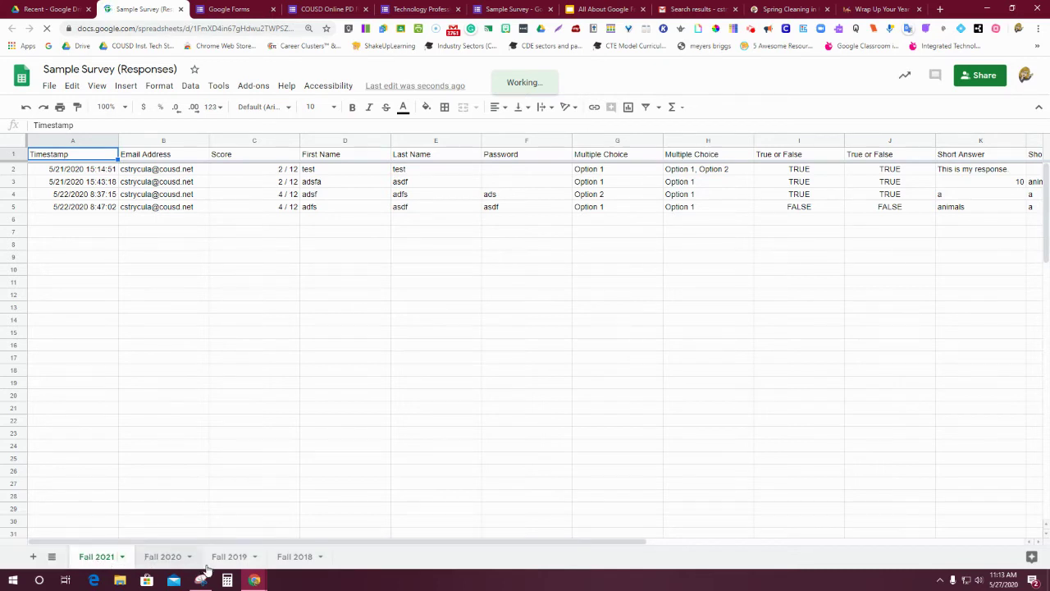
pyautogui.click(284, 565)
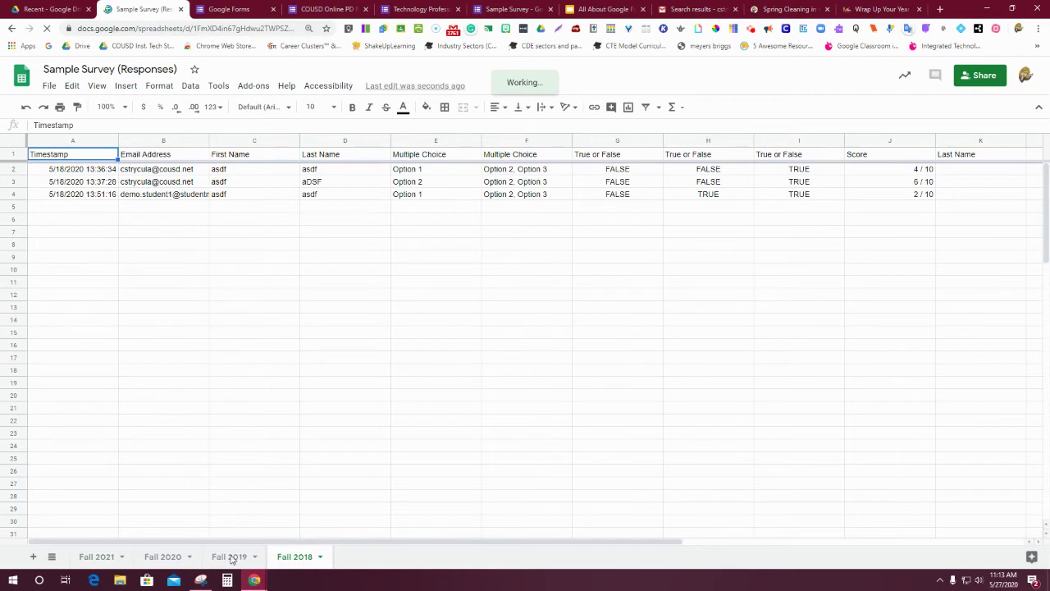
pyautogui.click(200, 558)
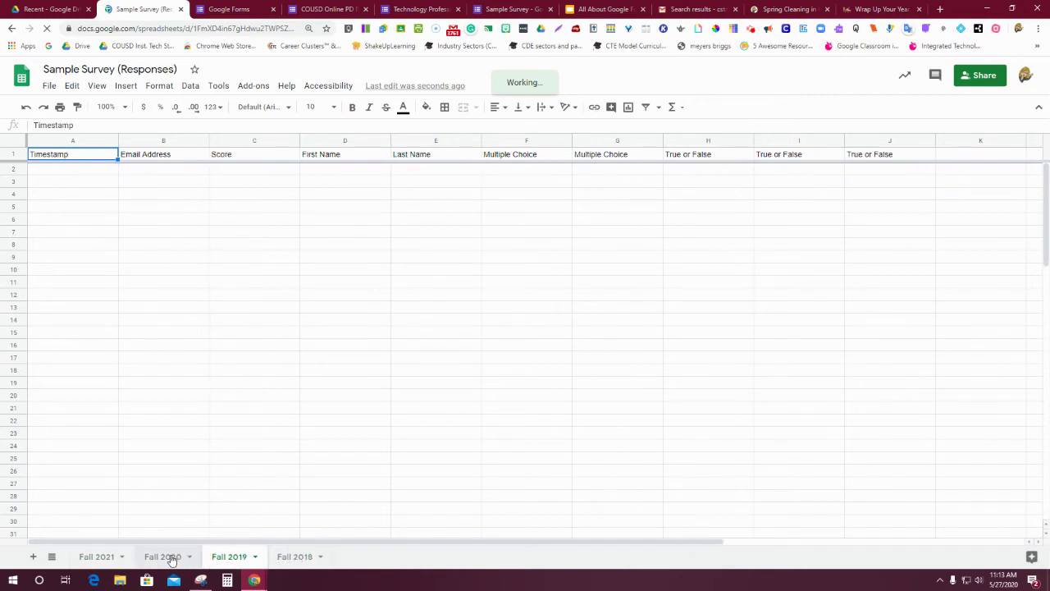
pyautogui.click(171, 559)
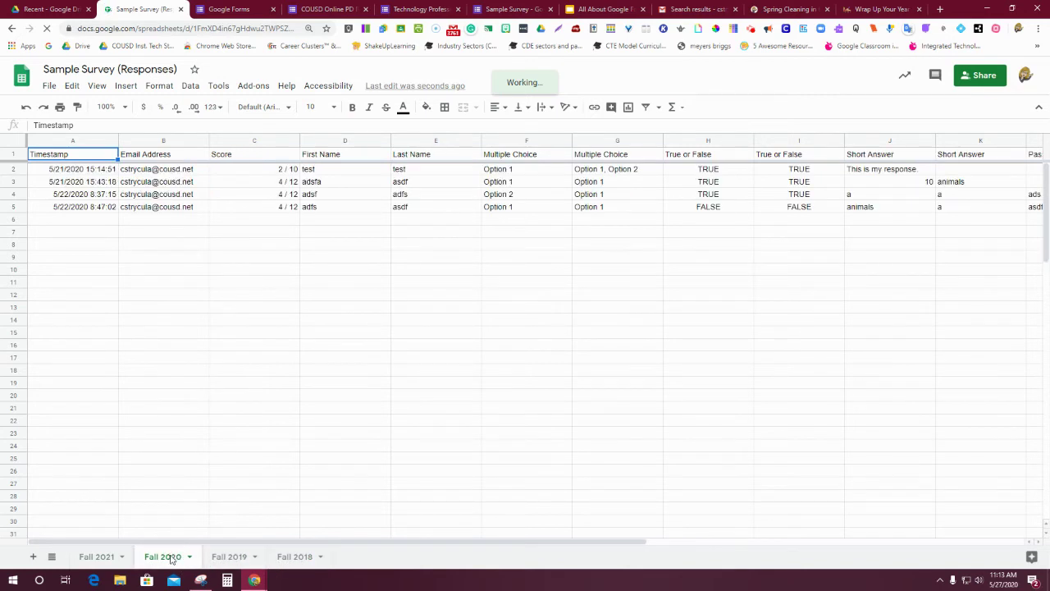
pyautogui.click(100, 558)
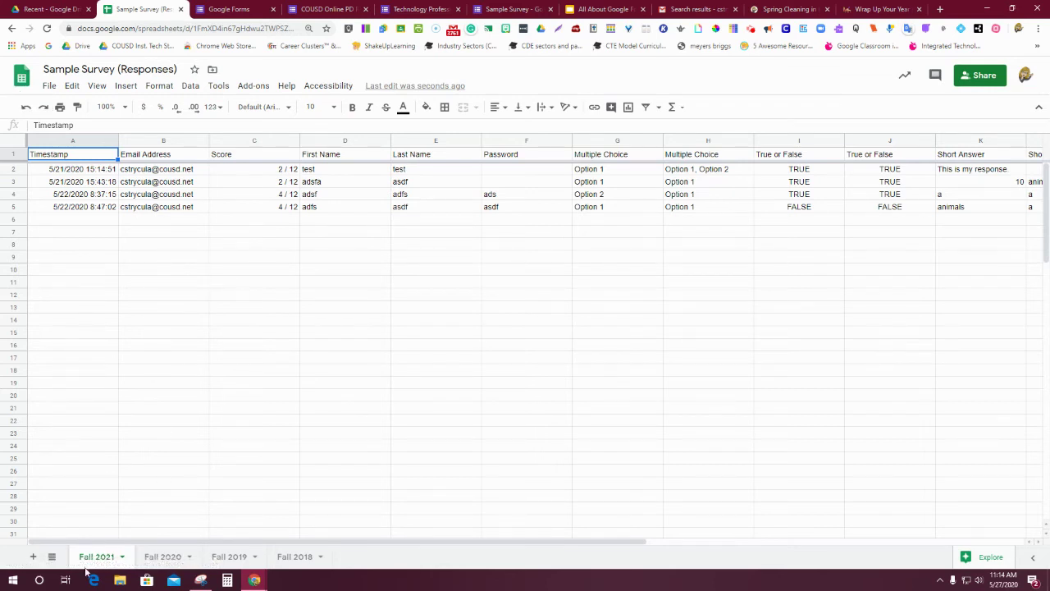
# - Set the form's response destination to the existing Sample Survey (Responses) spreadsheet
pyautogui.click(104, 561)
pyautogui.click(503, 8)
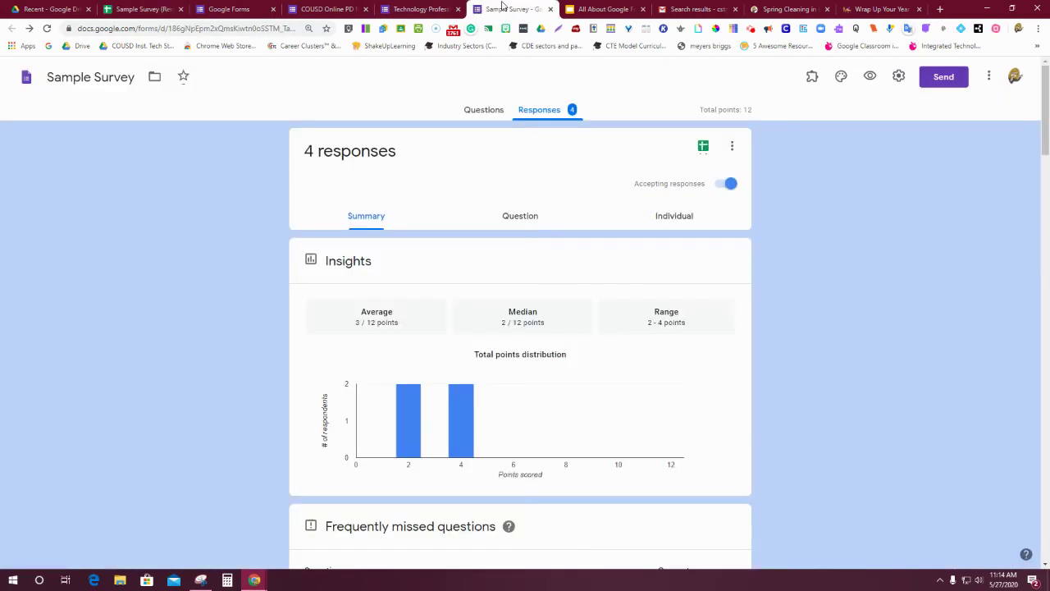
pyautogui.click(732, 146)
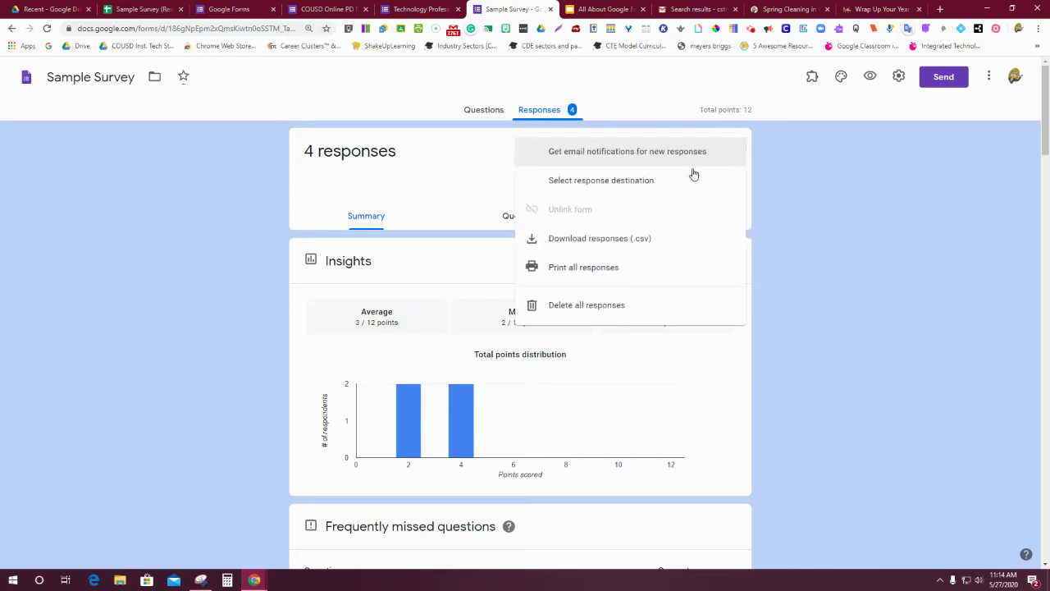
pyautogui.click(599, 189)
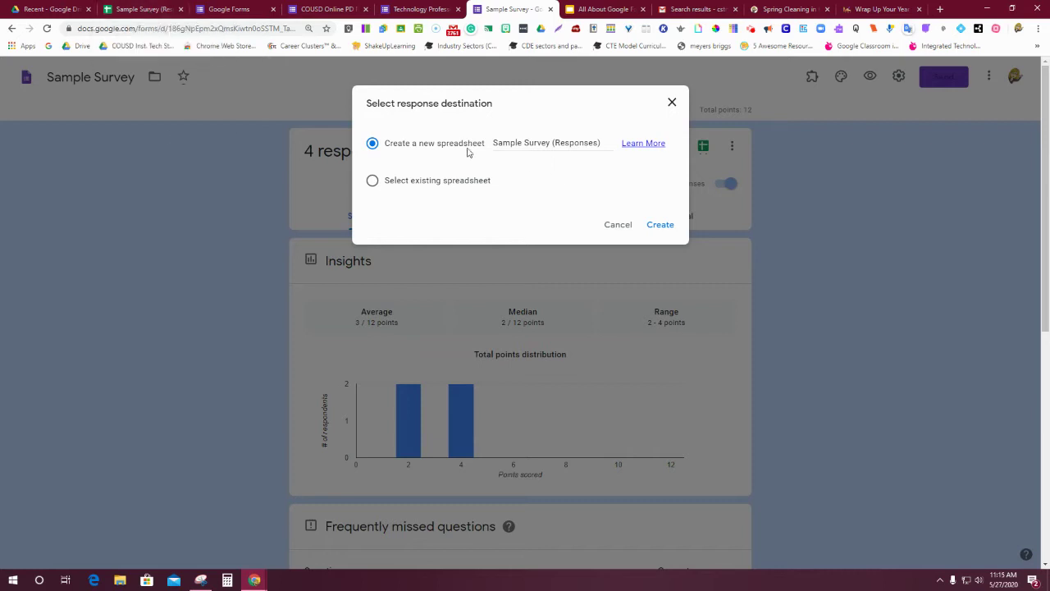
pyautogui.click(416, 183)
pyautogui.click(662, 224)
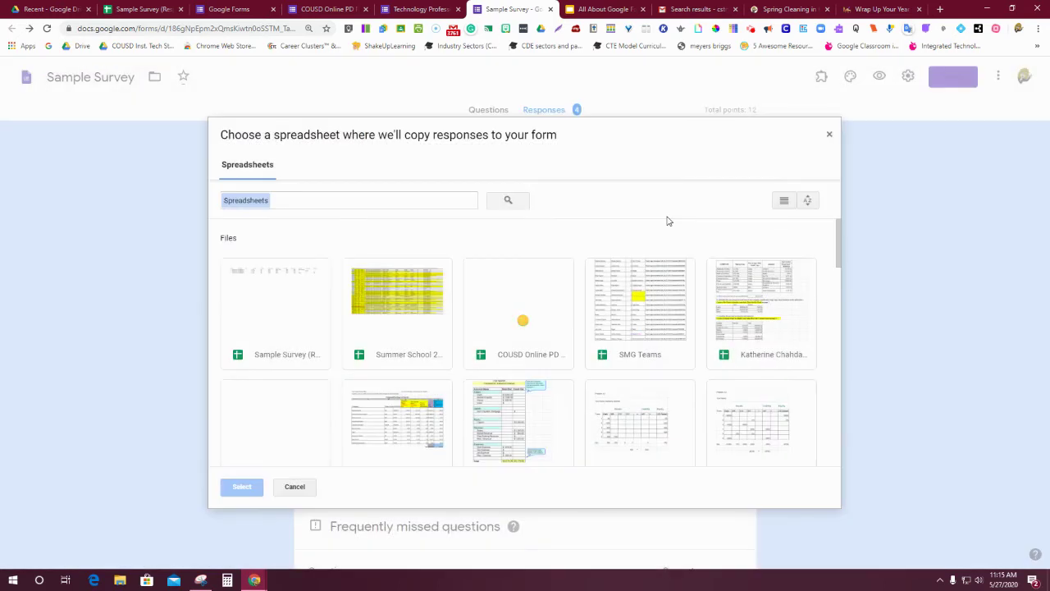
pyautogui.click(285, 314)
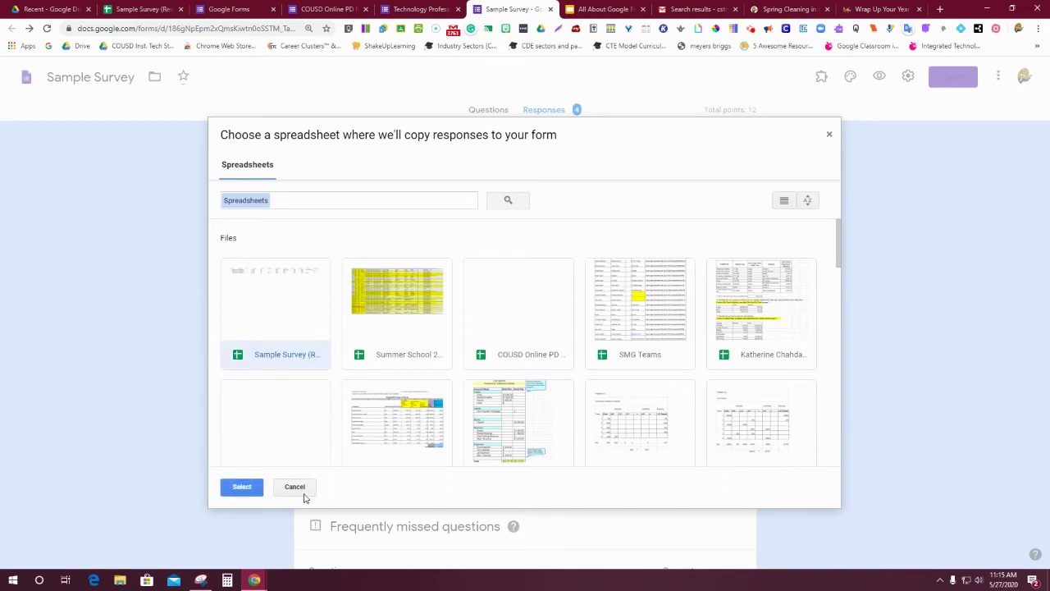
pyautogui.click(242, 489)
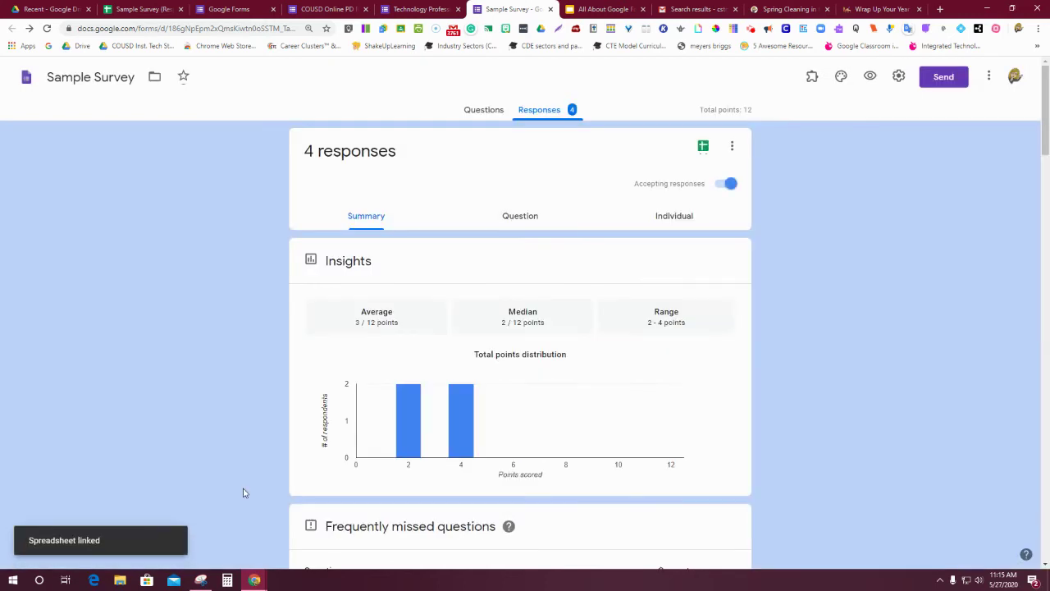
# - Close the old spreadsheet tab and reopen Sample Survey (Responses) showing Form Responses 10
pyautogui.click(180, 10)
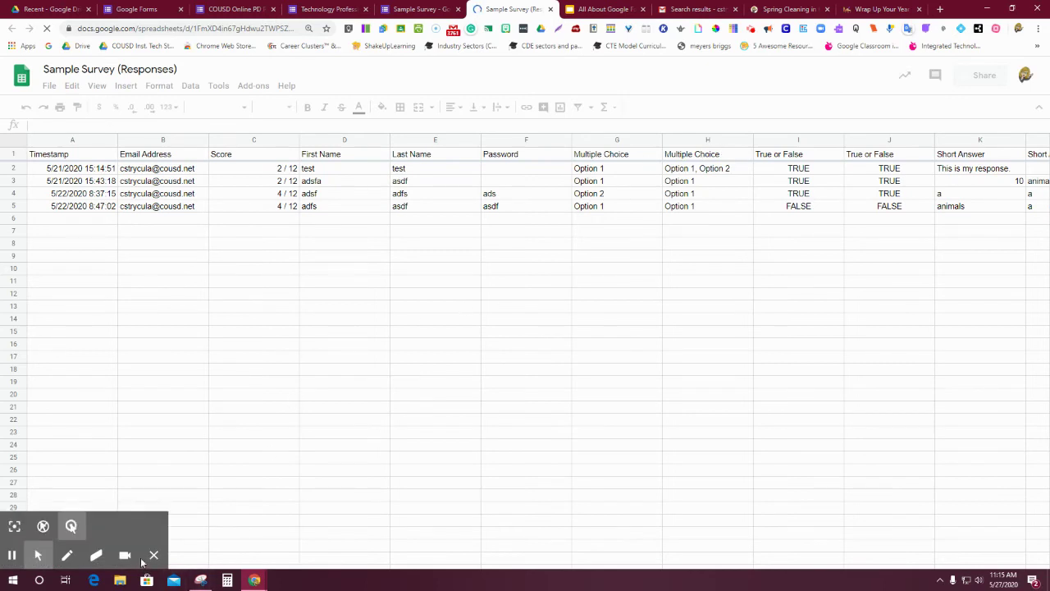
pyautogui.click(151, 556)
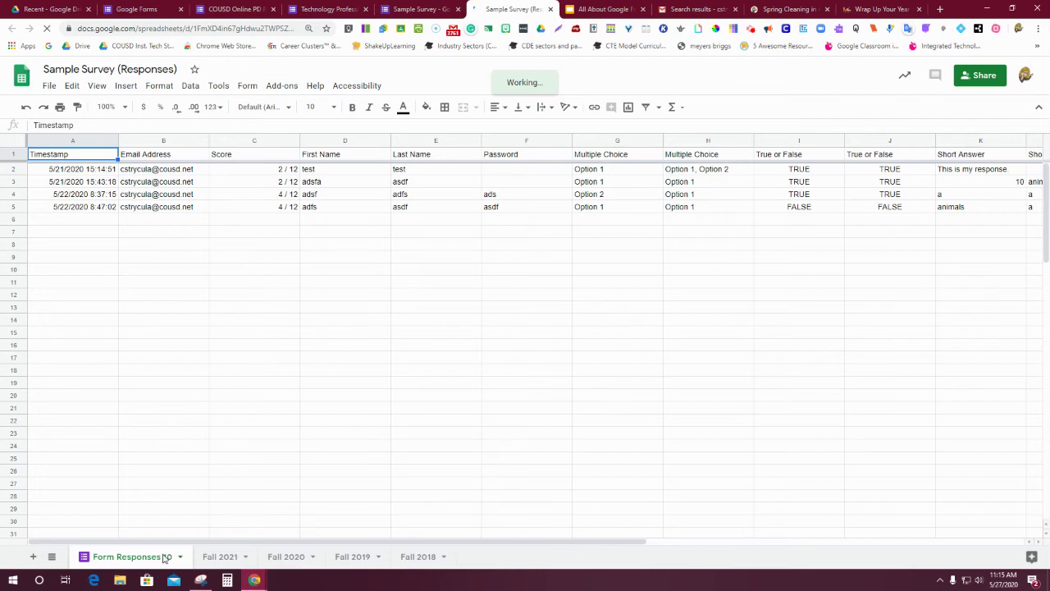
# - Rename the Form Responses 10 sheet to 'Fall 2022'
pyautogui.rightClick(164, 558)
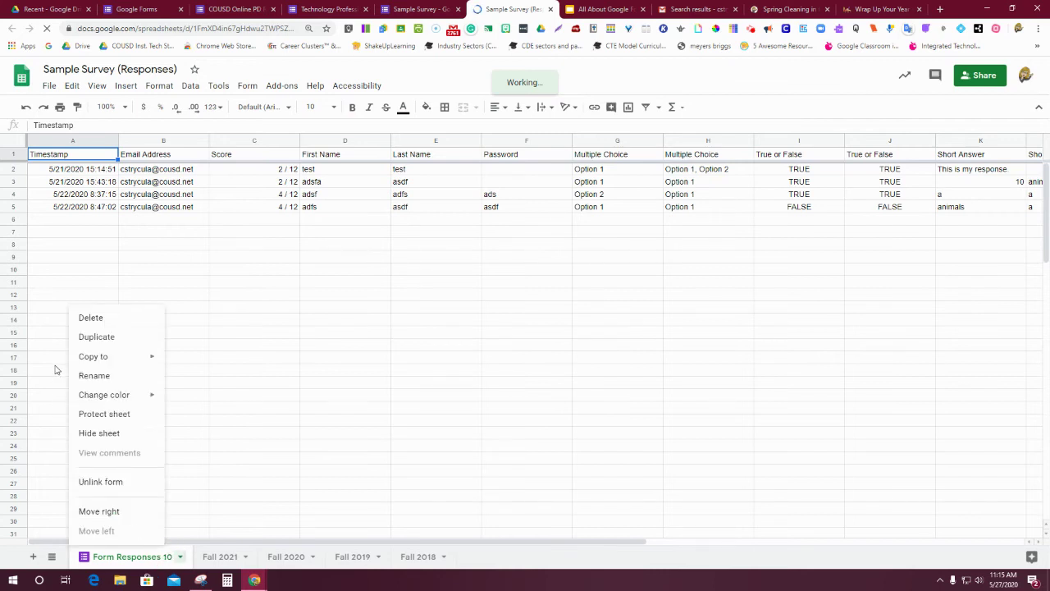
pyautogui.click(94, 375)
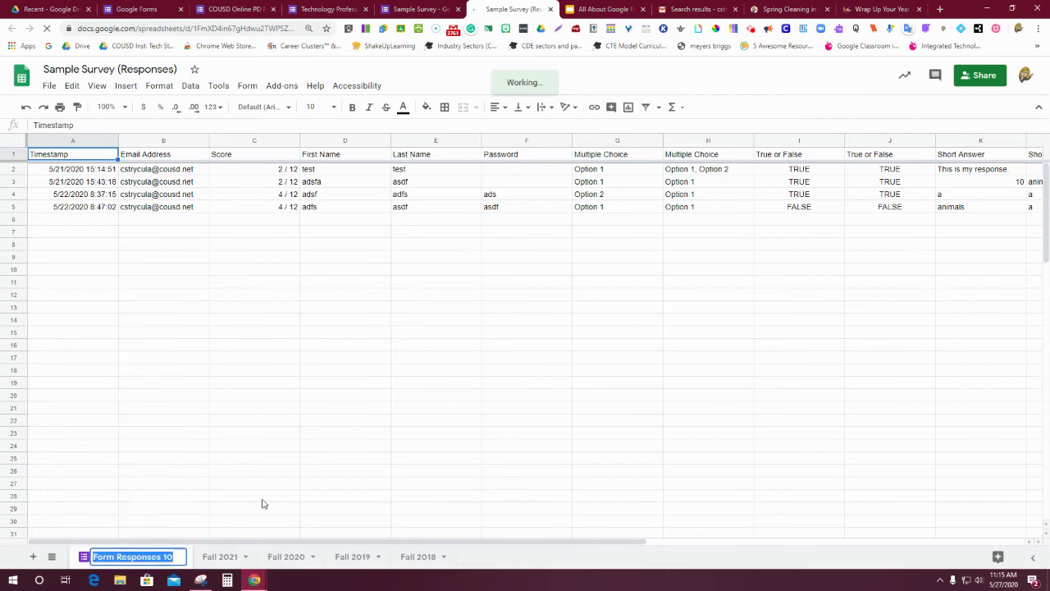
pyautogui.write('Fal')
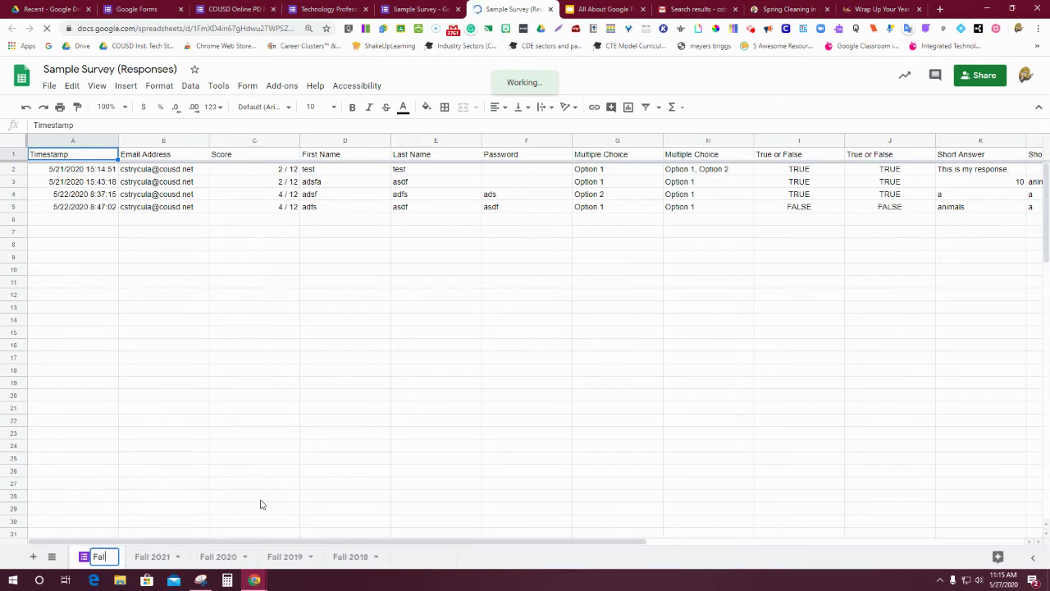
pyautogui.write('l 2')
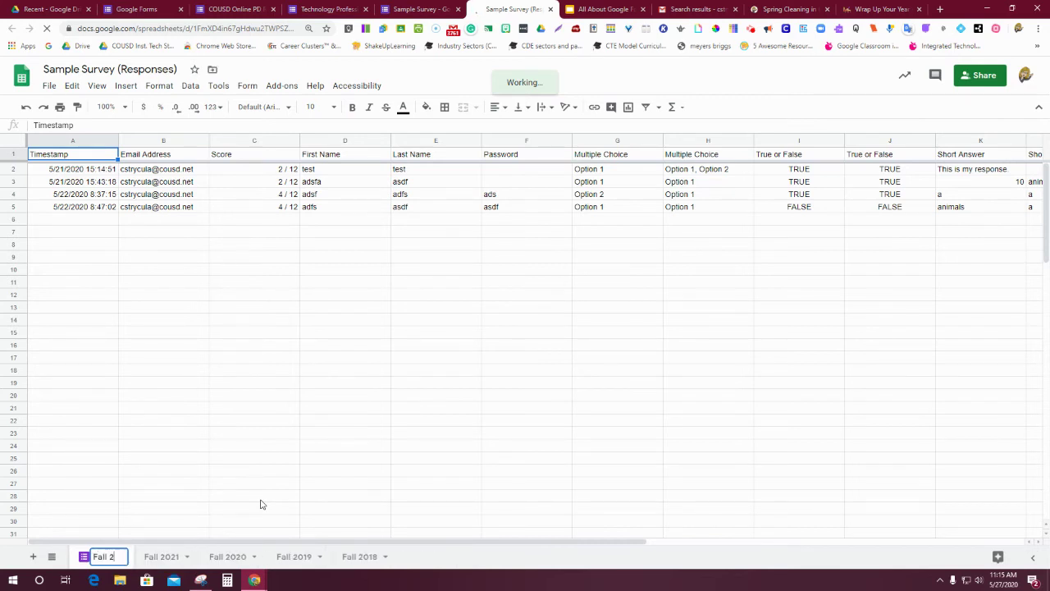
pyautogui.write('022')
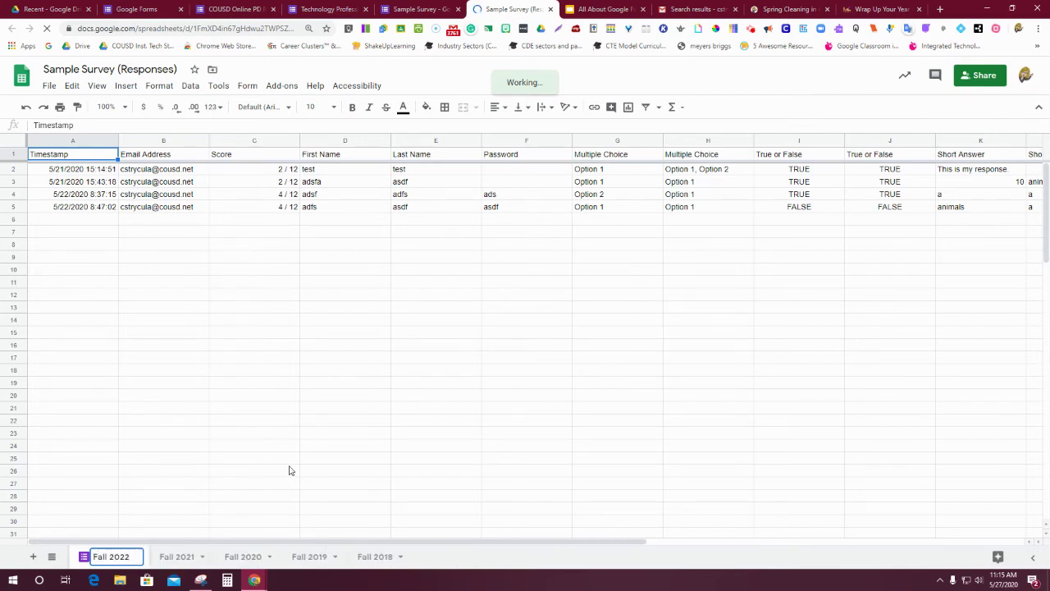
pyautogui.click(287, 472)
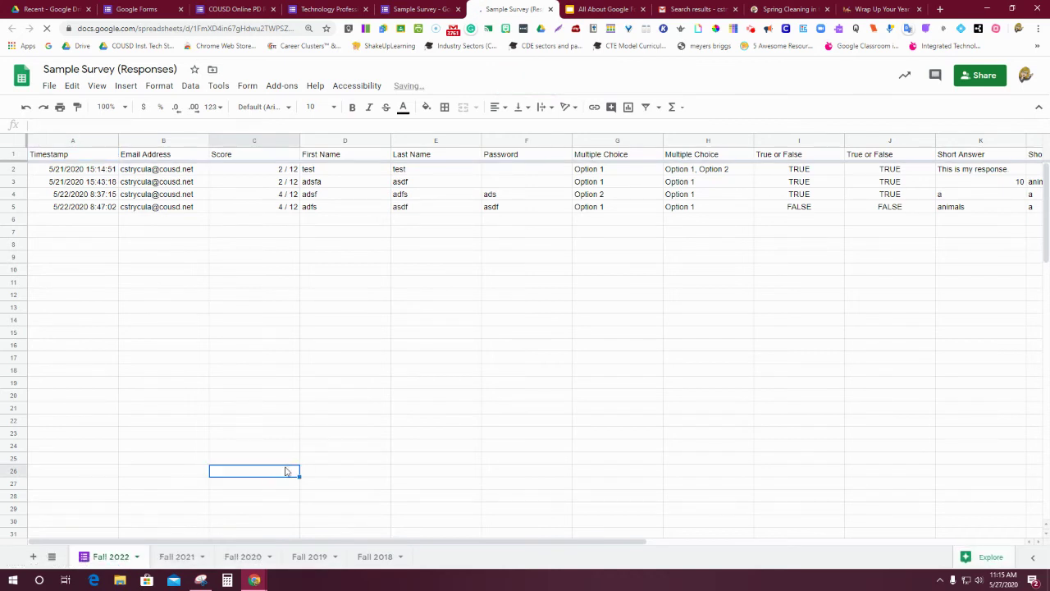
# - Compare the Fall 2018, 2019 and 2020 sheets with Fall 2022, then return to the form's summary
pyautogui.click(381, 561)
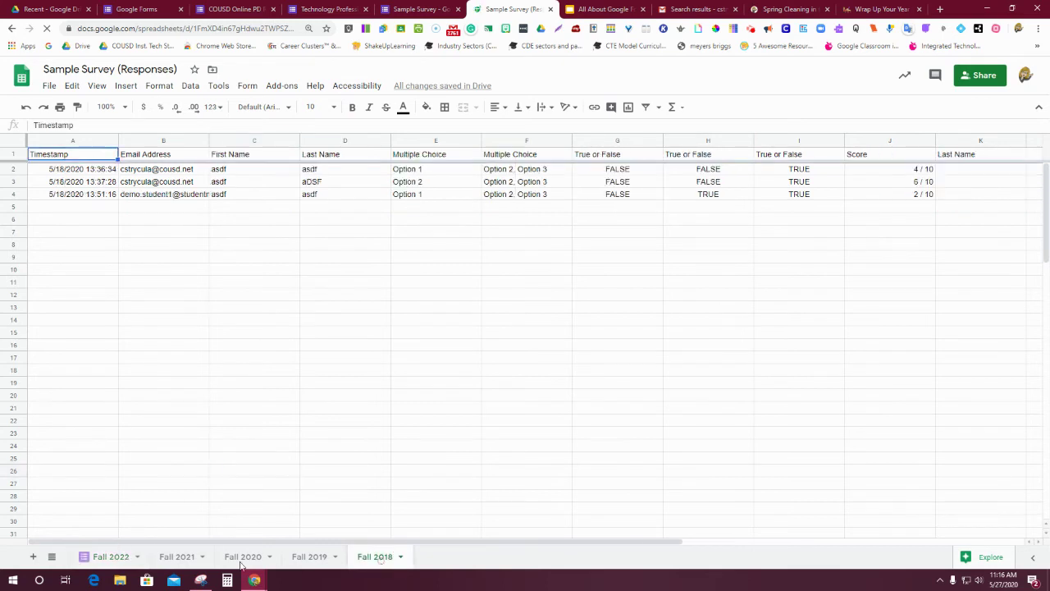
pyautogui.click(117, 561)
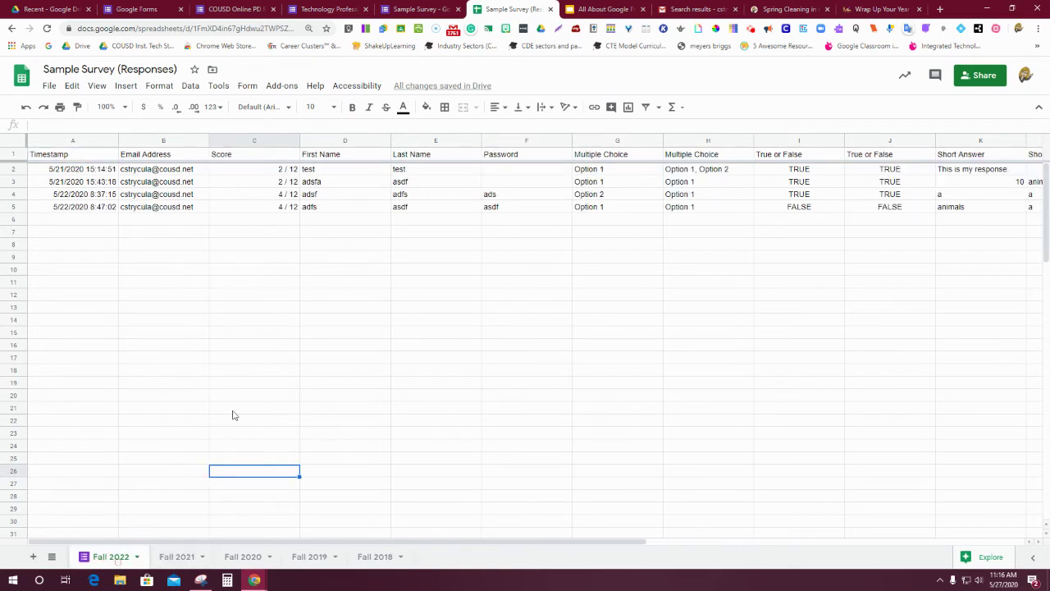
pyautogui.click(397, 9)
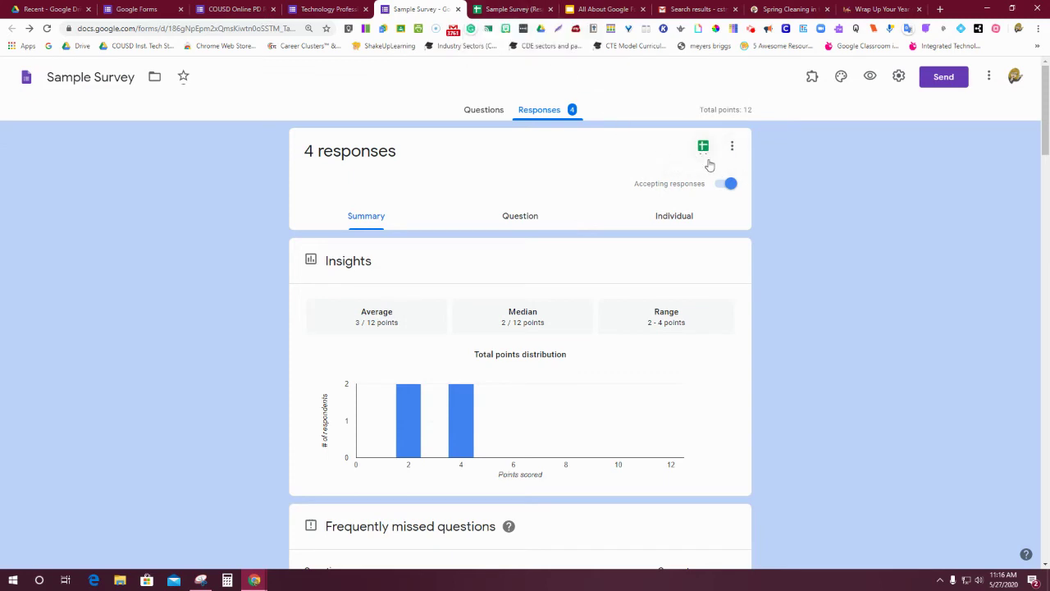
pyautogui.click(512, 9)
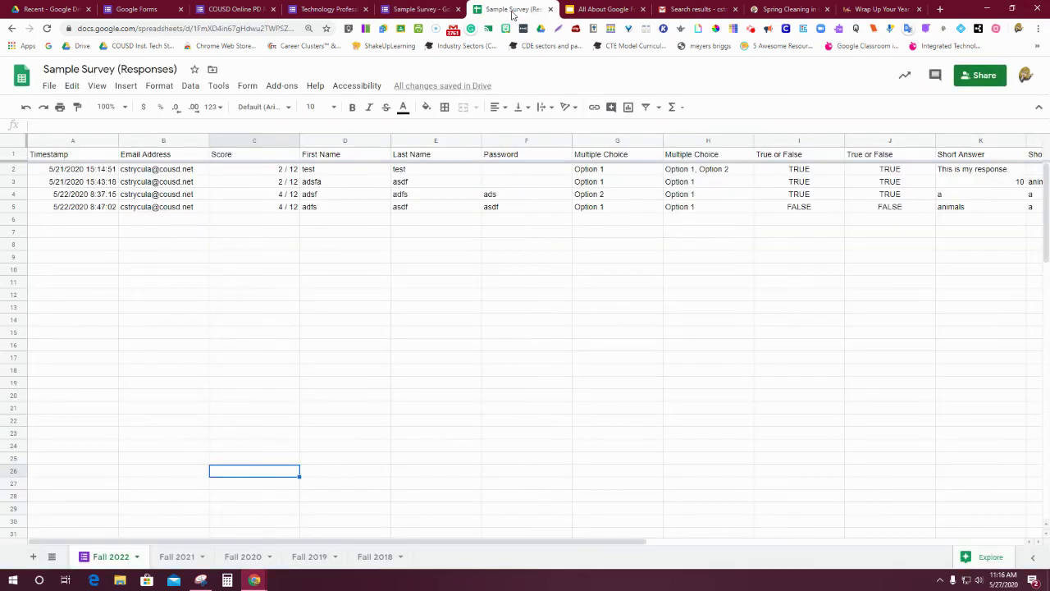
pyautogui.click(374, 557)
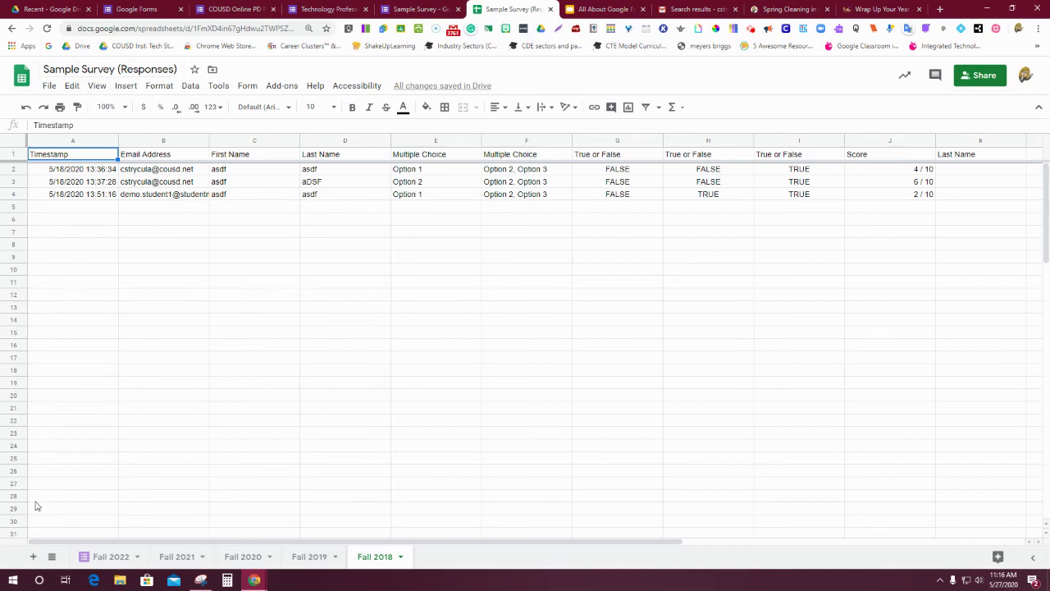
pyautogui.click(311, 557)
pyautogui.click(246, 556)
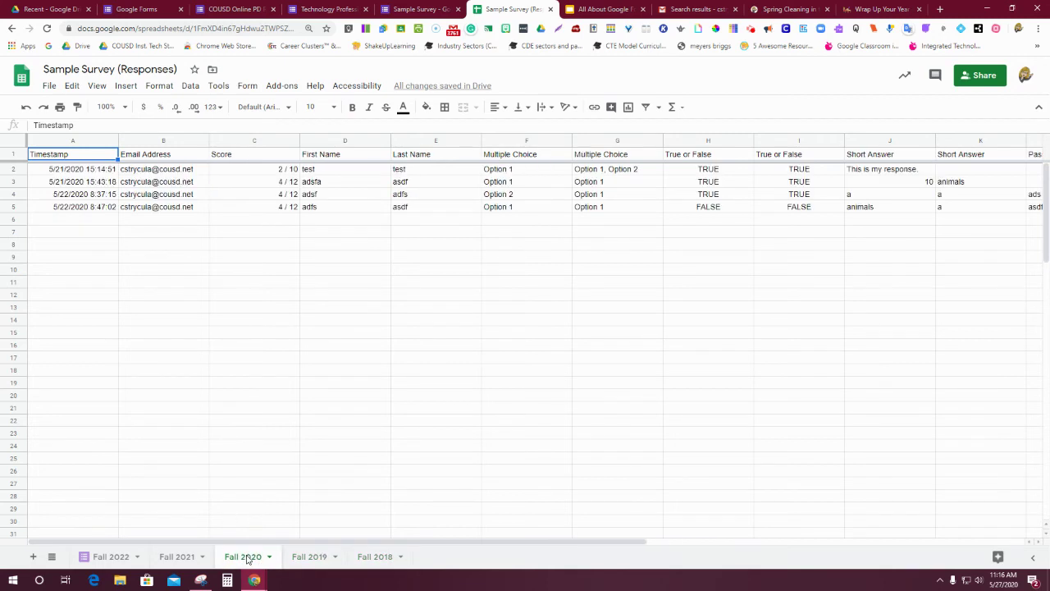
pyautogui.click(413, 420)
pyautogui.click(421, 8)
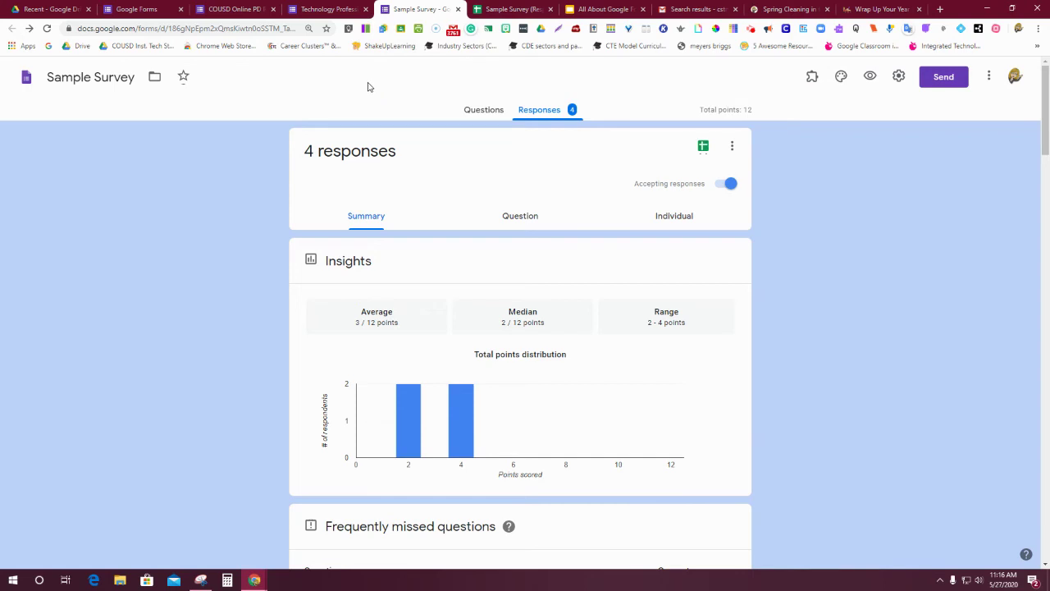
pyautogui.click(56, 8)
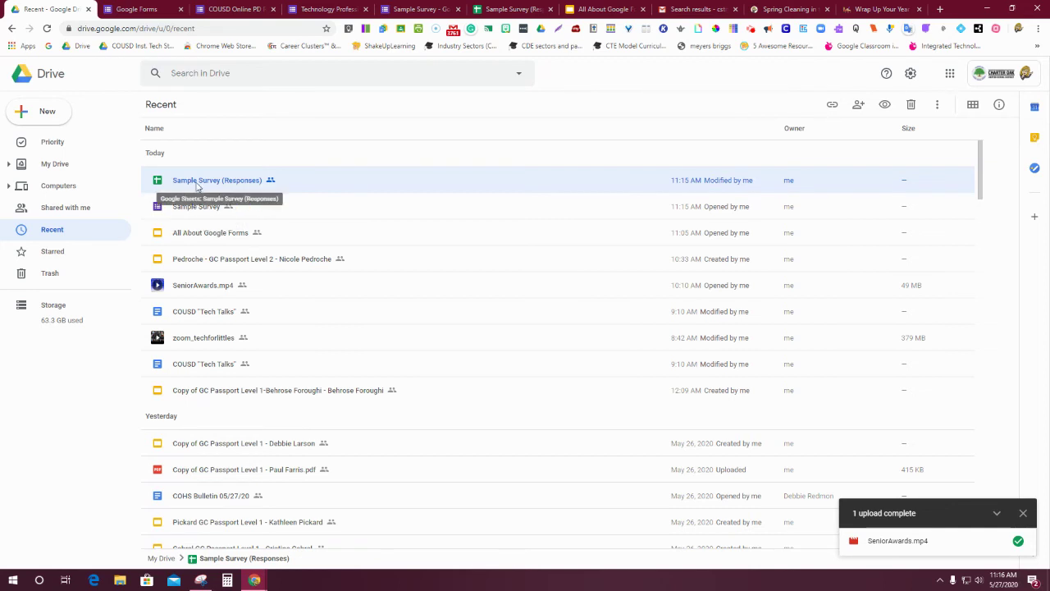
pyautogui.click(499, 13)
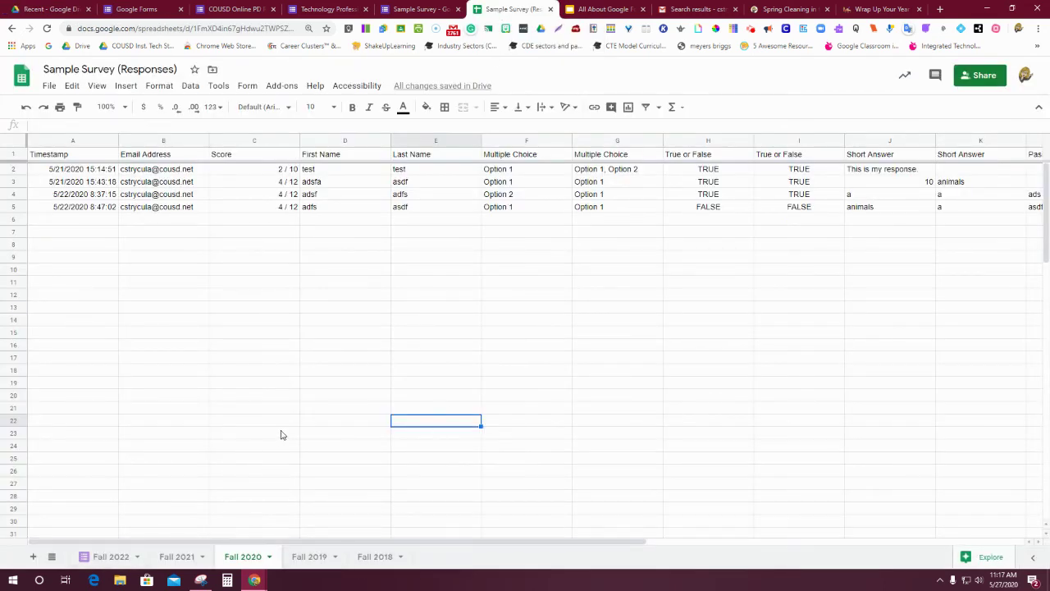
pyautogui.click(413, 11)
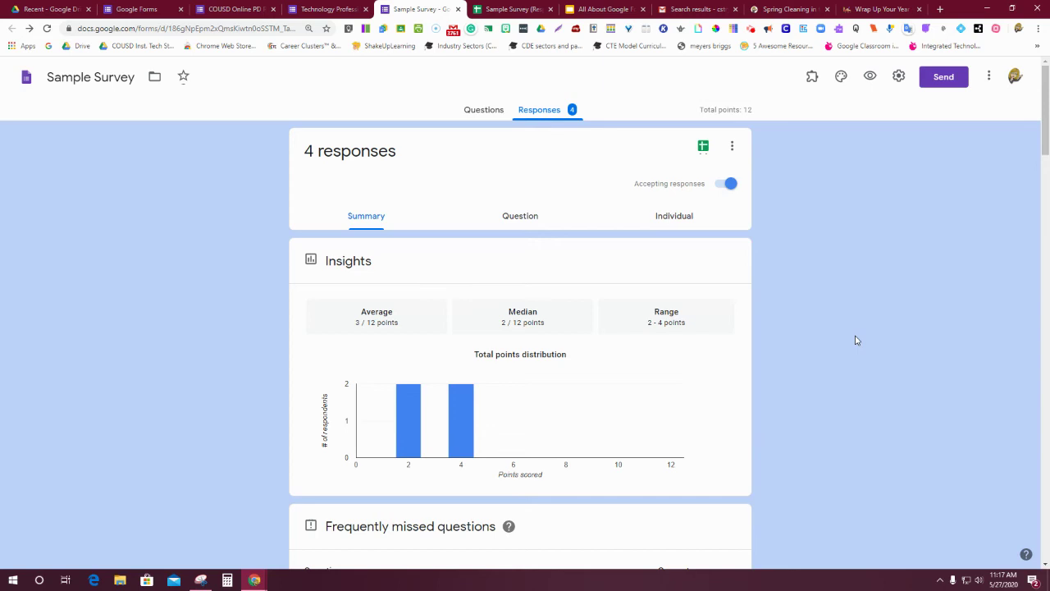
pyautogui.click(988, 76)
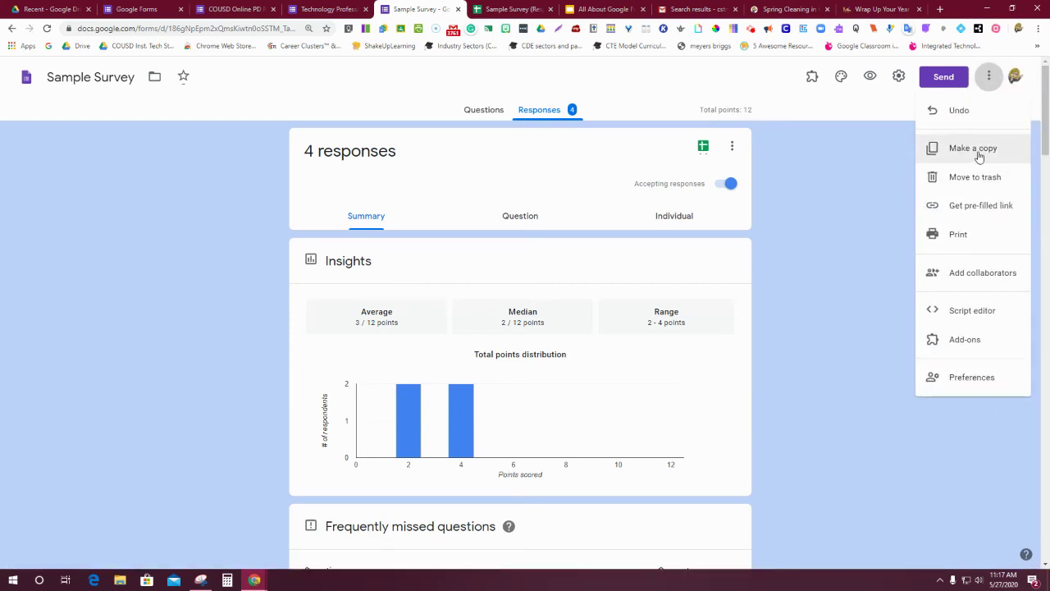
pyautogui.click(861, 145)
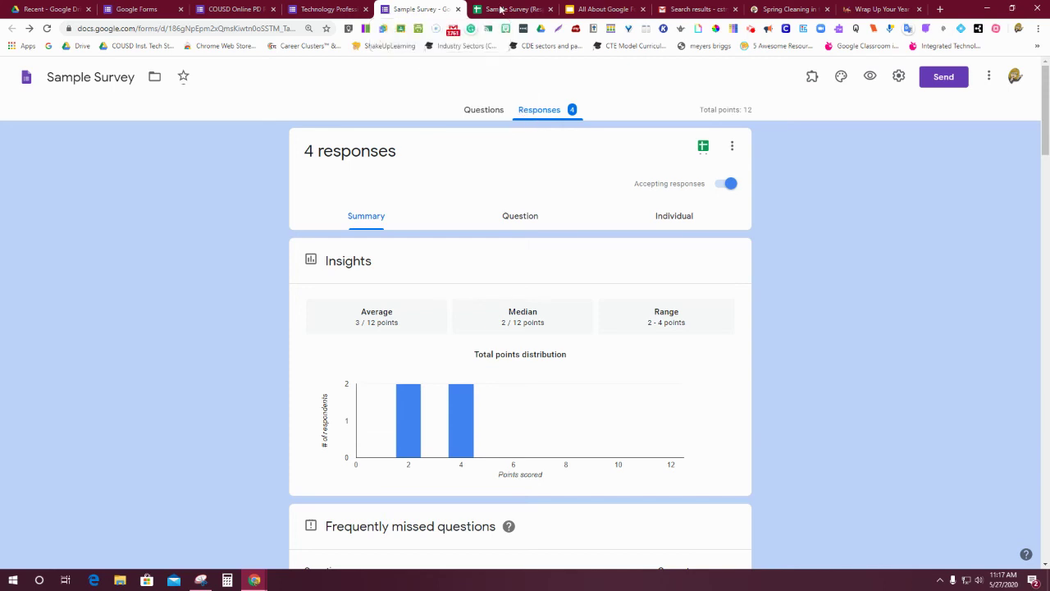
# - Delete all of the Sample Survey's responses, leaving it at 0 responses
pyautogui.click(732, 146)
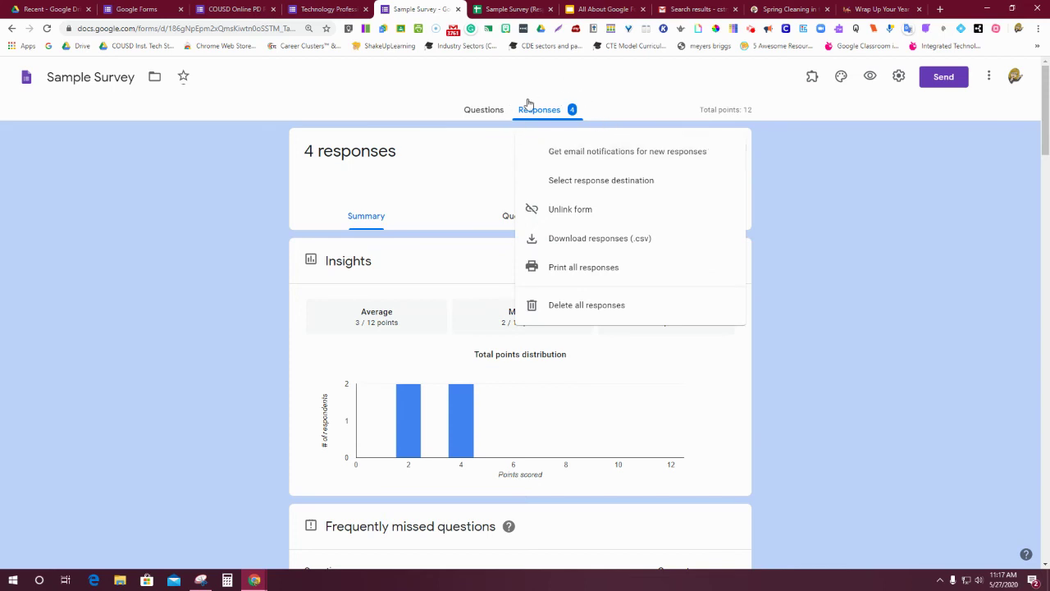
pyautogui.click(564, 304)
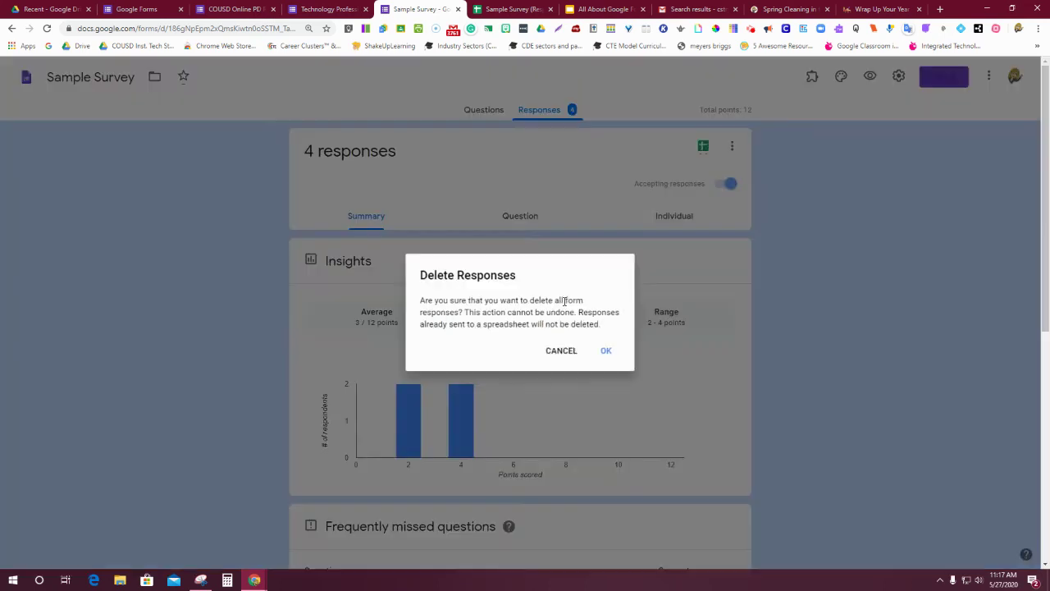
pyautogui.click(608, 356)
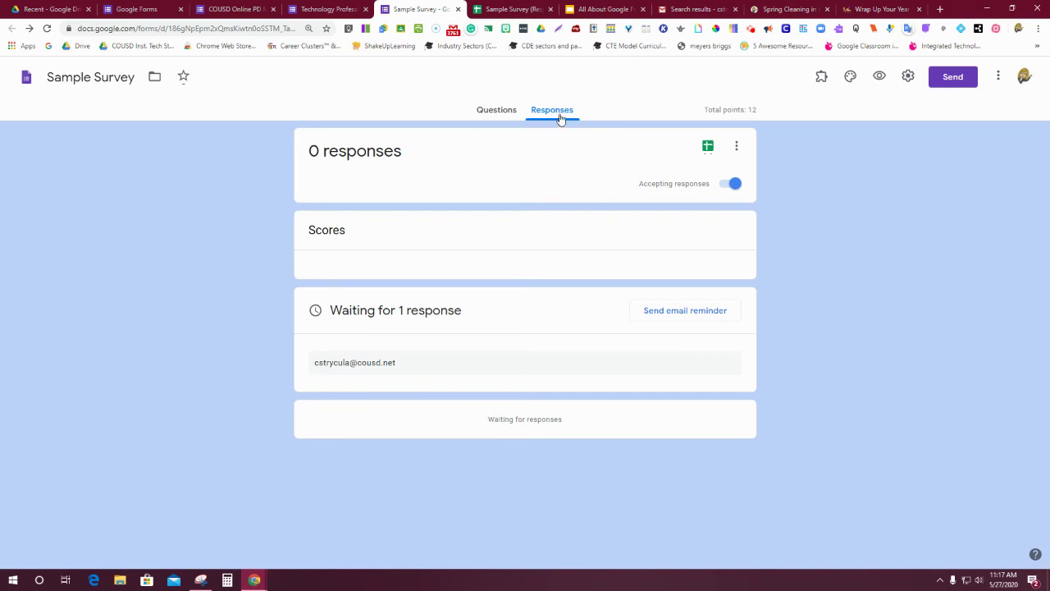
pyautogui.click(739, 147)
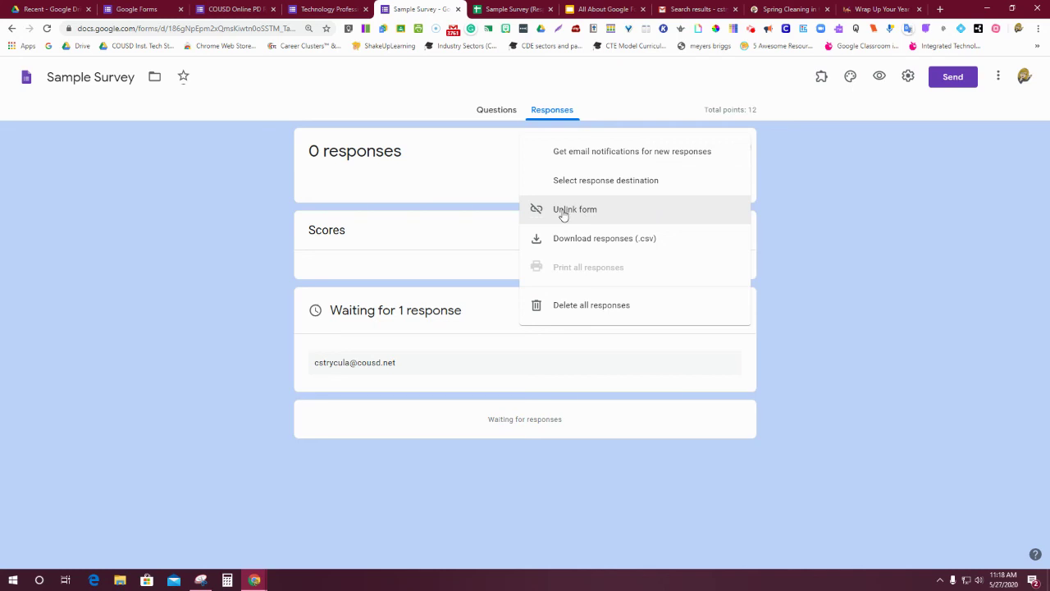
# - Unlink the form from its spreadsheet and close the destination dialog without creating a new one
pyautogui.click(583, 212)
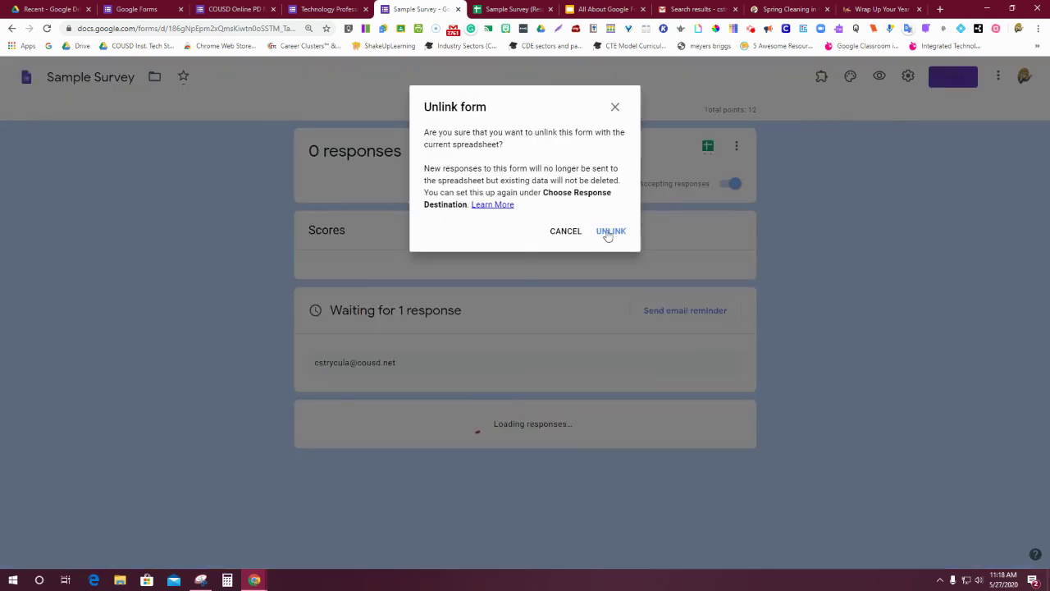
pyautogui.click(608, 234)
pyautogui.click(736, 147)
pyautogui.click(657, 179)
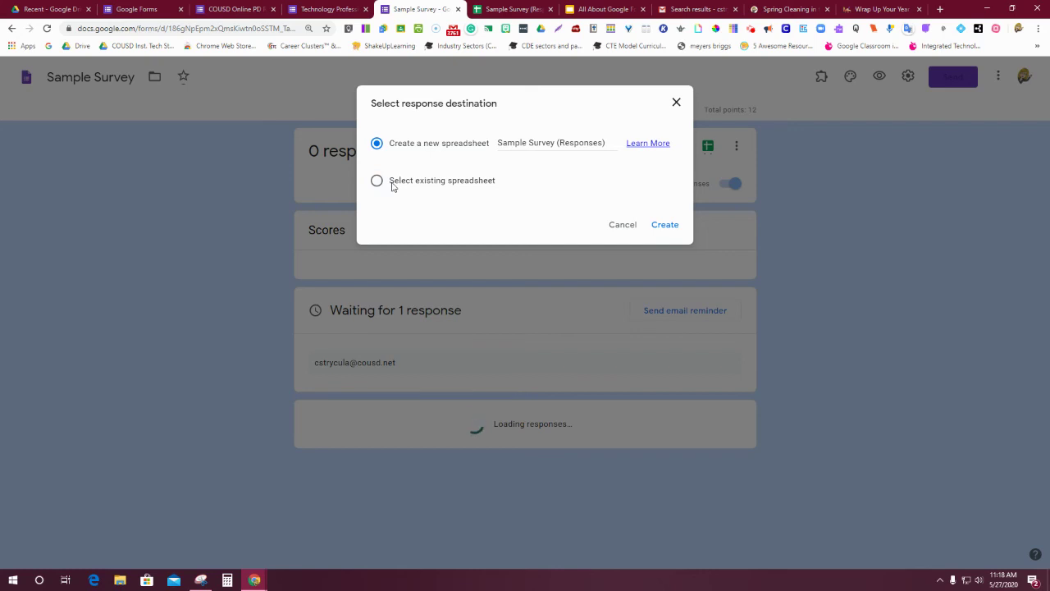
pyautogui.click(676, 104)
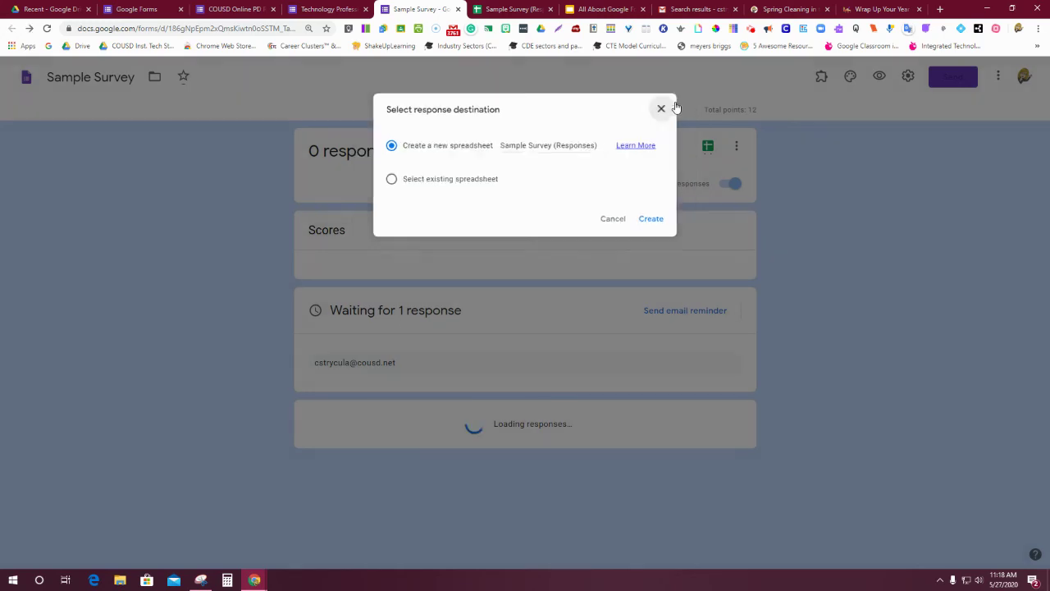
# - Switch to the All About Google Forms deck showing the ten-topic Google Forms - Advanced checklist
pyautogui.click(603, 9)
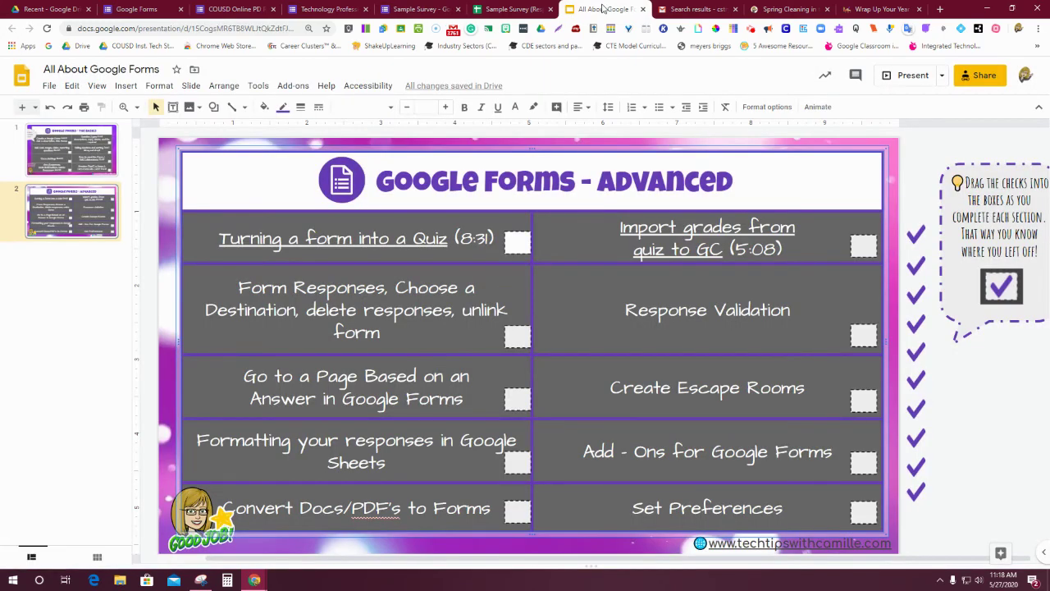